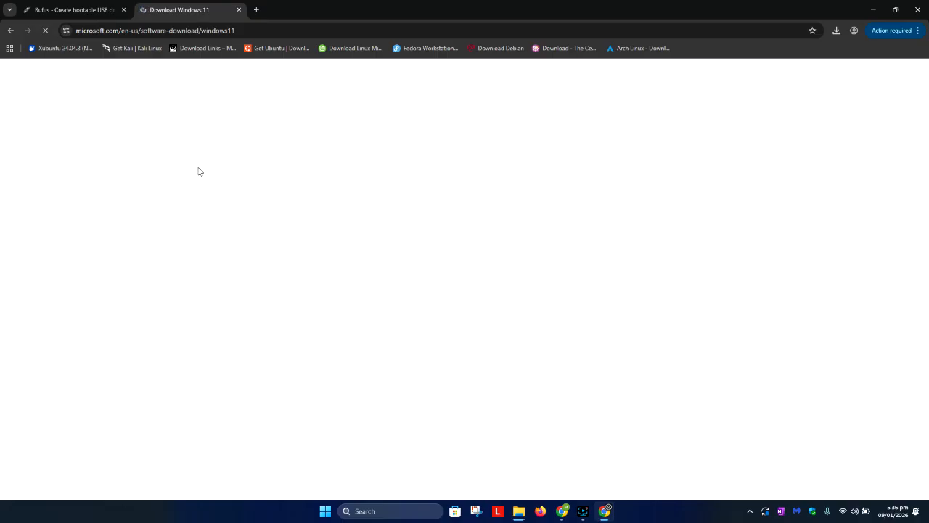
- Browse the Windows 11 download page, view its other countries/regions list, and return to the download page
{"action": "scroll", "coordinate": [200, 168], "scroll_direction": "down", "scroll_amount": 5}
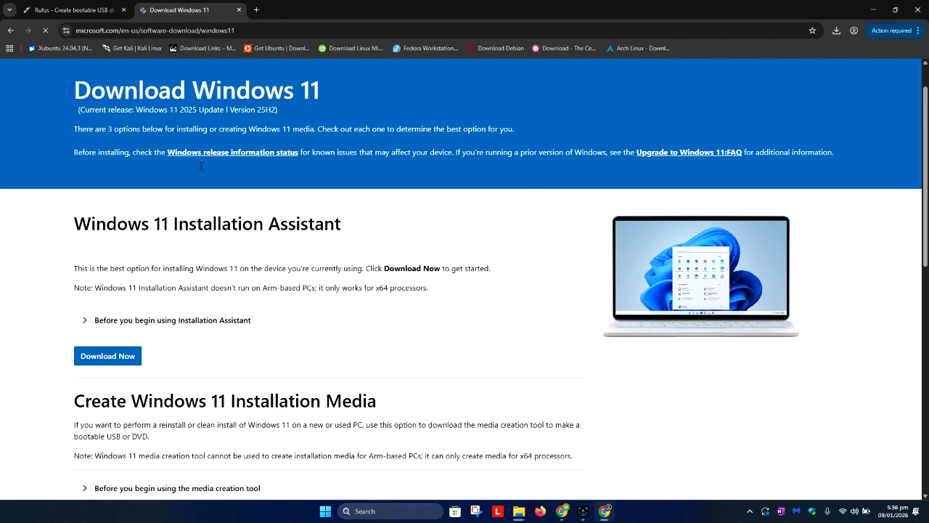
{"action": "key", "text": "alt+Left"}
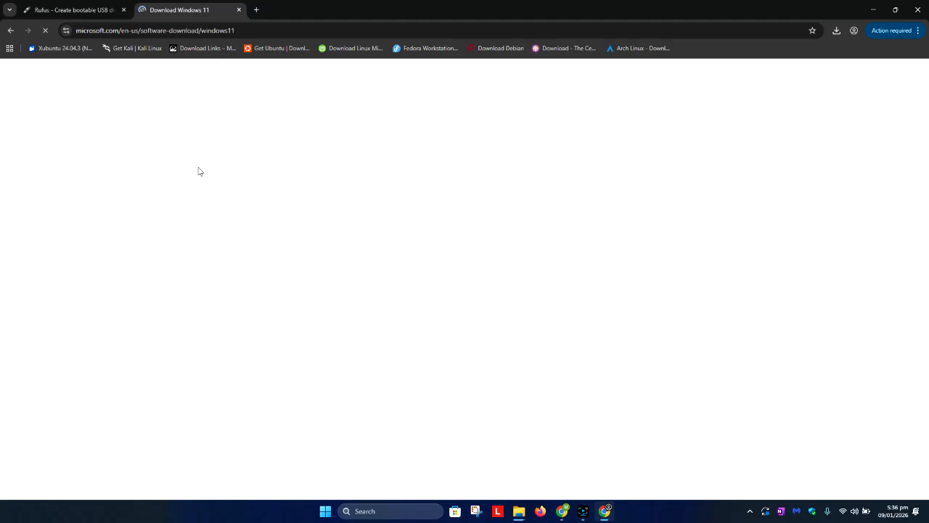
{"action": "scroll", "coordinate": [200, 168], "scroll_direction": "down", "scroll_amount": 9}
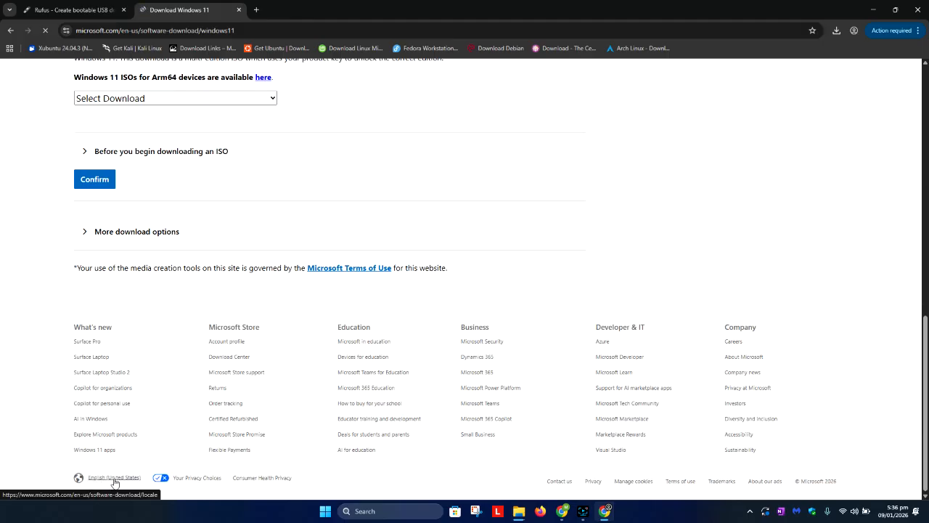
{"action": "left_click", "coordinate": [114, 478]}
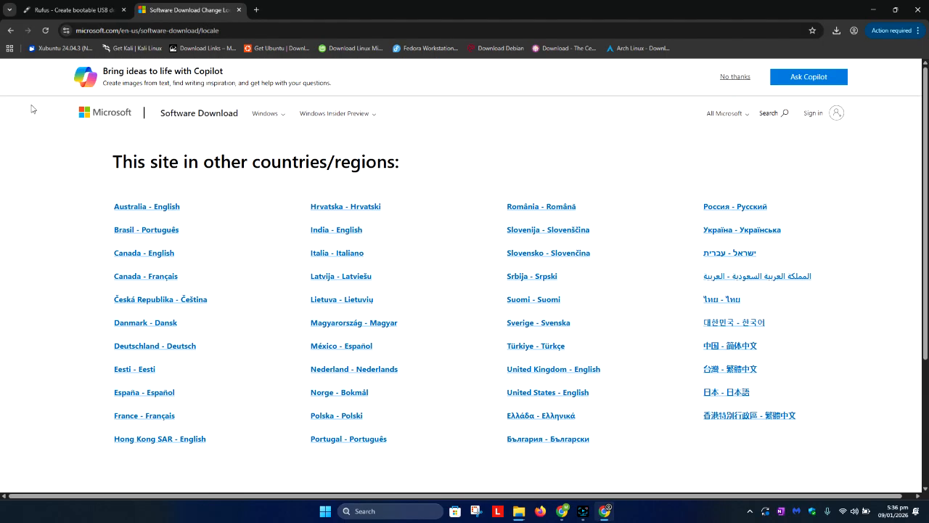
{"action": "left_click", "coordinate": [11, 29]}
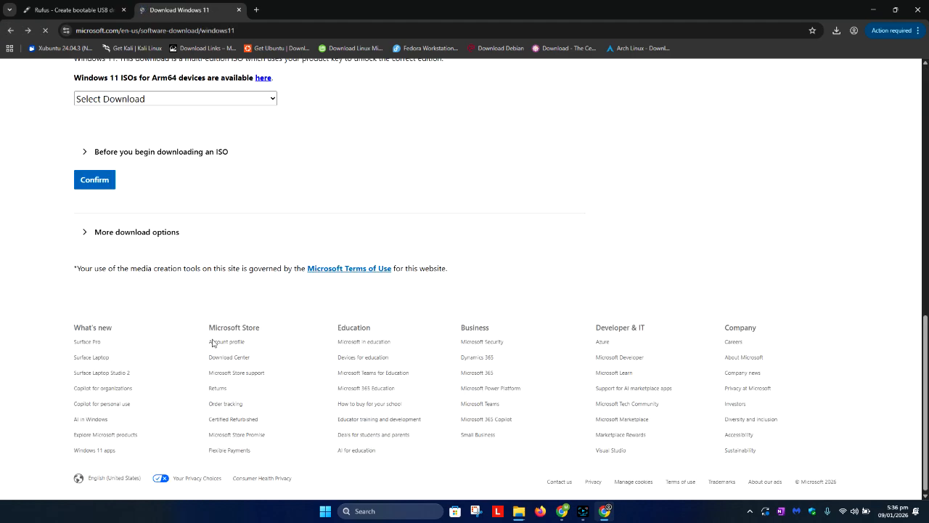
- Choose and confirm Windows 11 (multi-edition ISO for x64 devices) as the disk image download
{"action": "scroll", "coordinate": [211, 323], "scroll_direction": "up", "scroll_amount": 2}
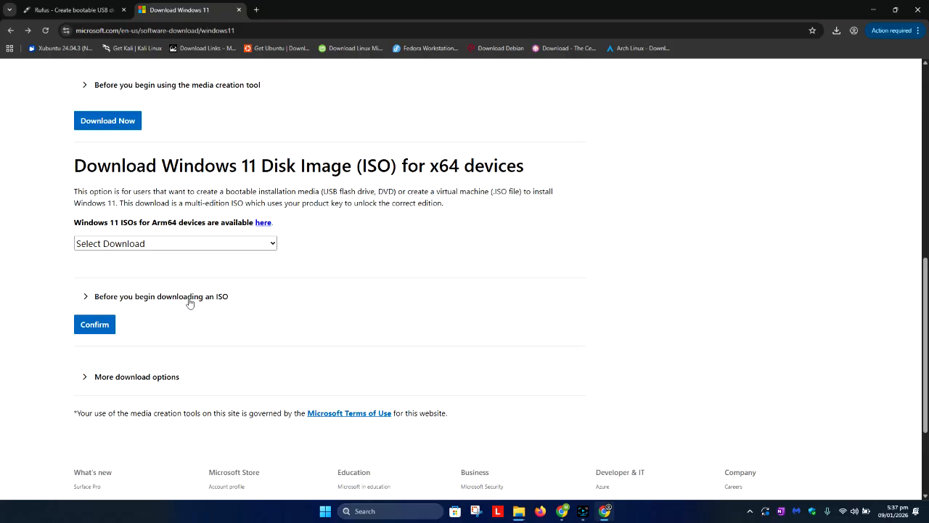
{"action": "left_click", "coordinate": [173, 243]}
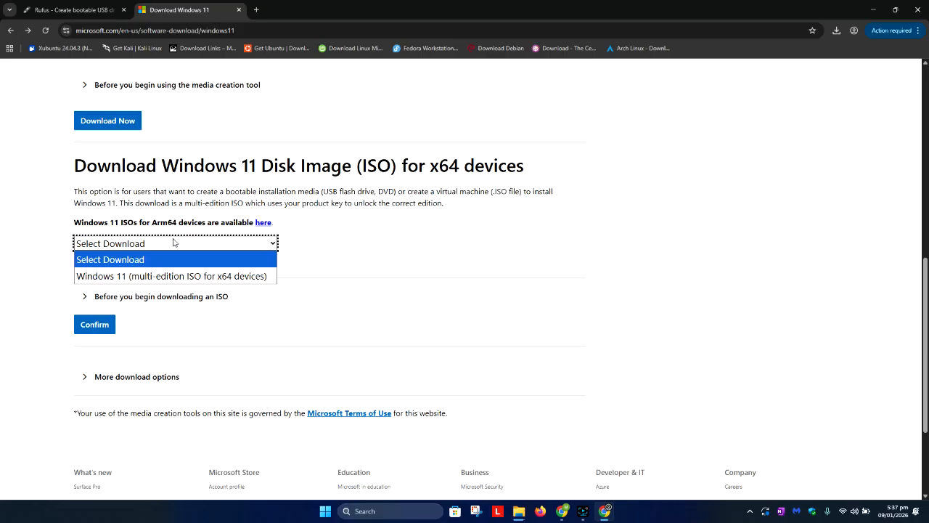
{"action": "left_click", "coordinate": [249, 279]}
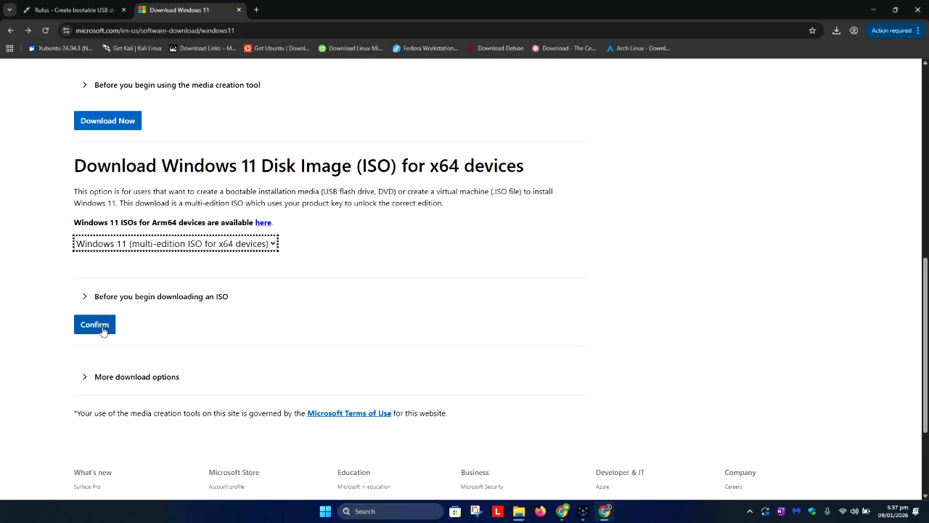
{"action": "left_click", "coordinate": [102, 328]}
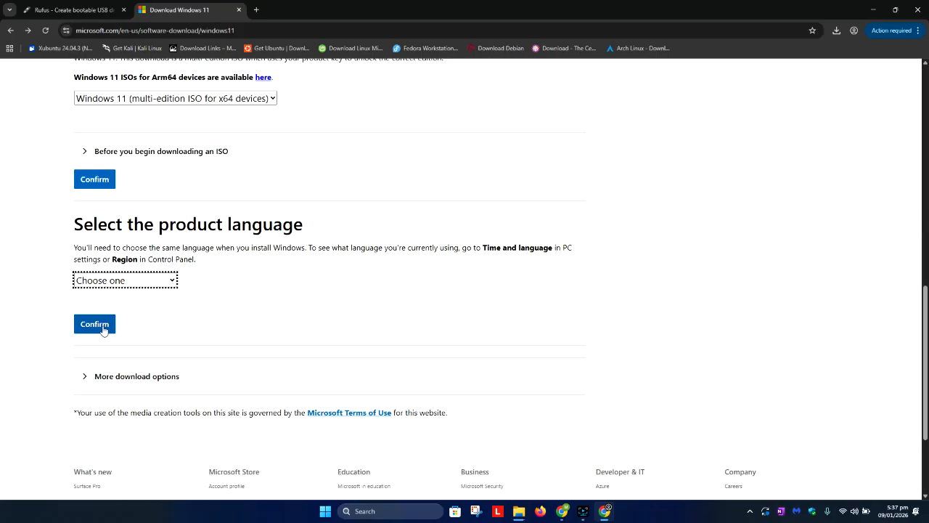
- Set the product language to English (United States) and confirm it
{"action": "left_click", "coordinate": [144, 284]}
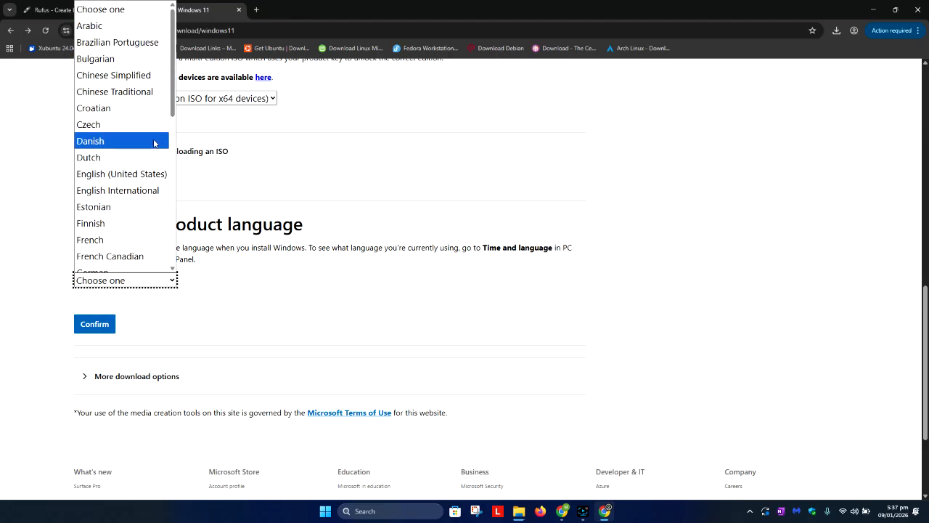
{"action": "left_click", "coordinate": [142, 176]}
{"action": "left_click", "coordinate": [92, 327]}
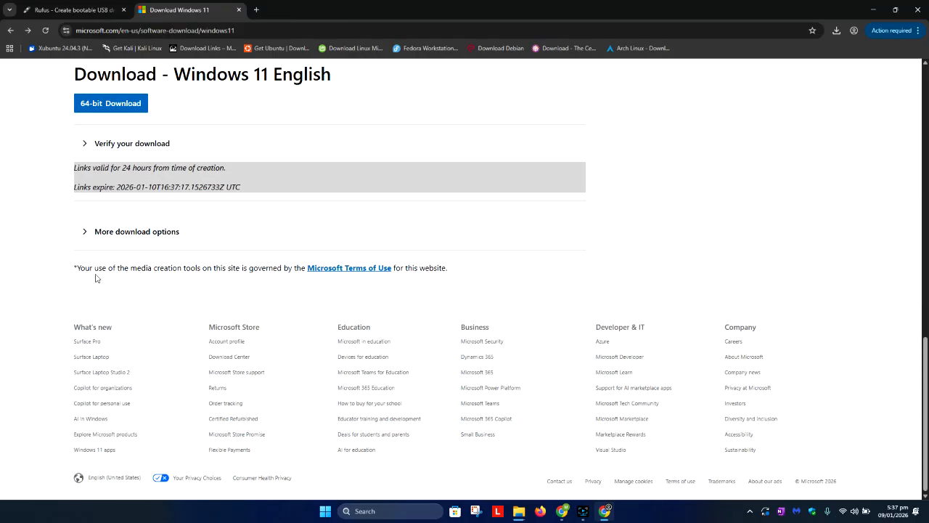
- Start the 64-bit Windows 11 English ISO download and check it in the recent download history
{"action": "scroll", "coordinate": [96, 269], "scroll_direction": "up", "scroll_amount": 1}
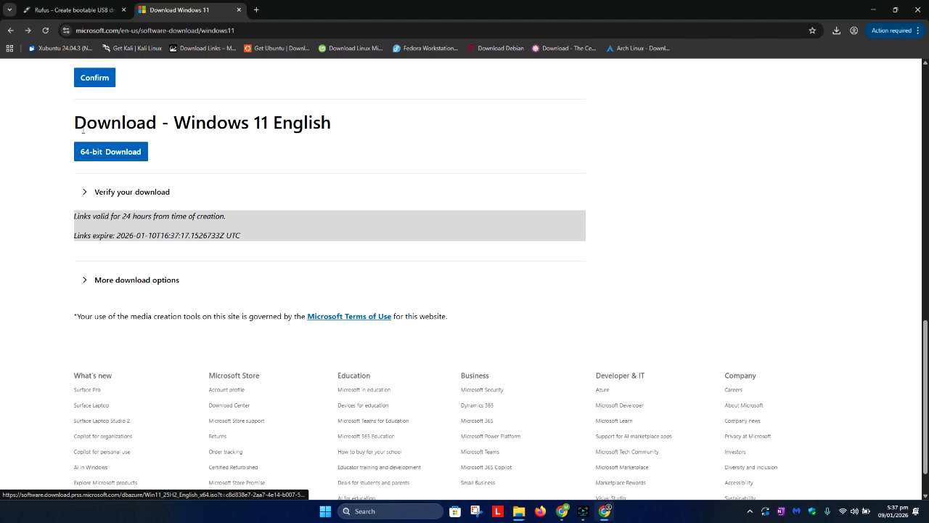
{"action": "left_click", "coordinate": [100, 156]}
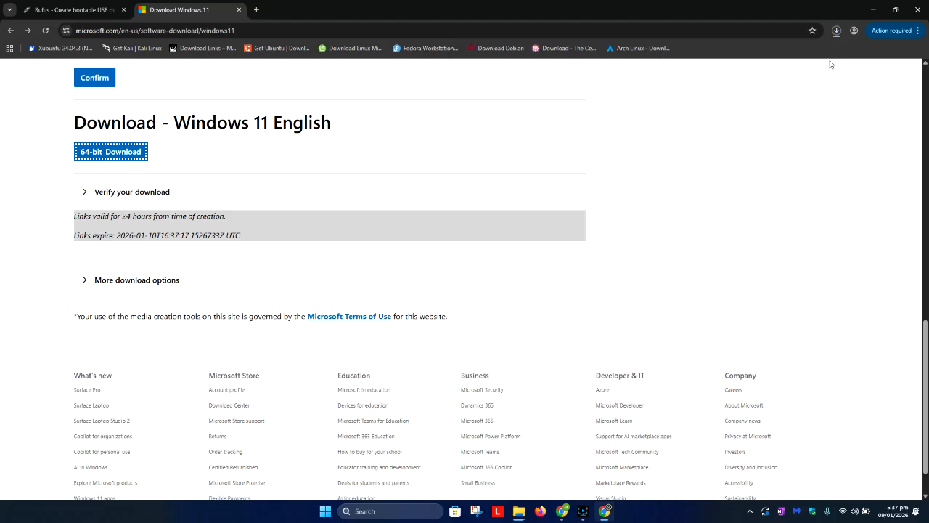
{"action": "left_click", "coordinate": [836, 33]}
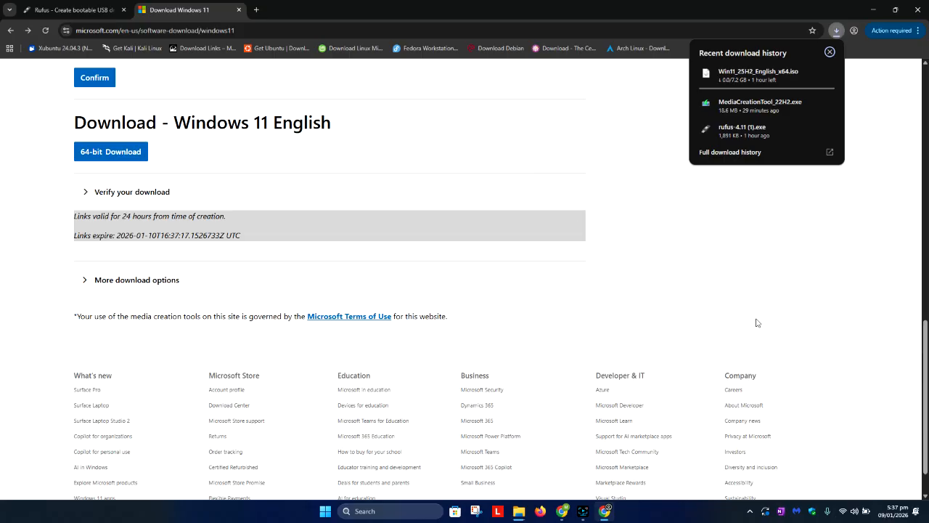
{"action": "left_click", "coordinate": [583, 511]}
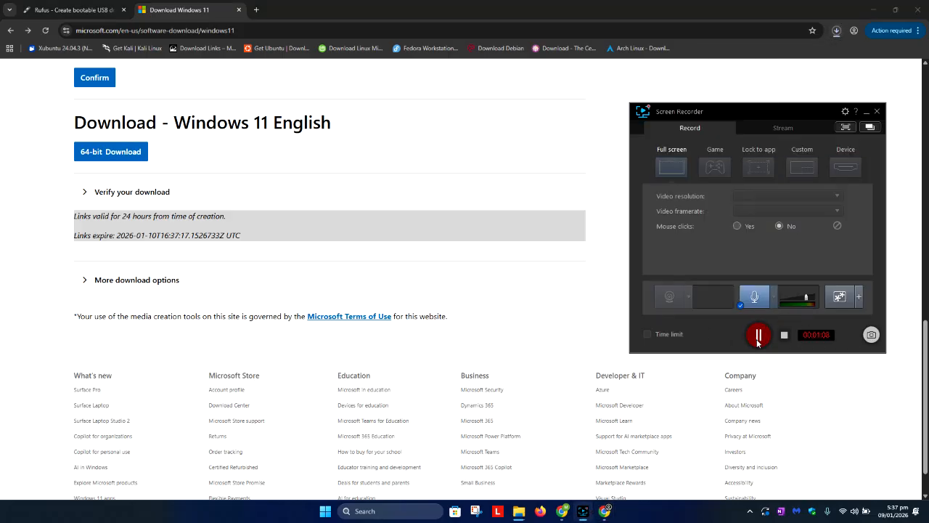
{"action": "left_click", "coordinate": [758, 335]}
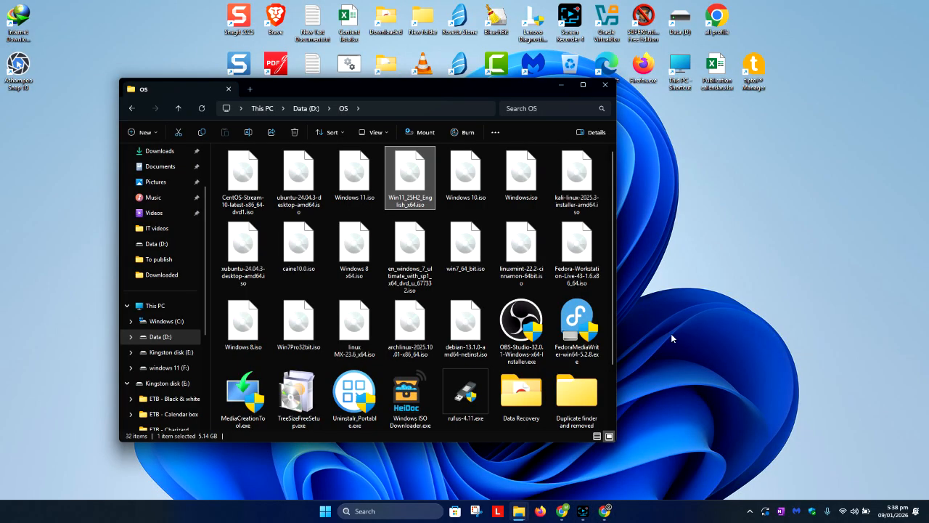
- Mount Win11_25H2_English_x64.iso from the OS folder on the Data (D:) drive to view its contents
{"action": "double_click", "coordinate": [419, 192]}
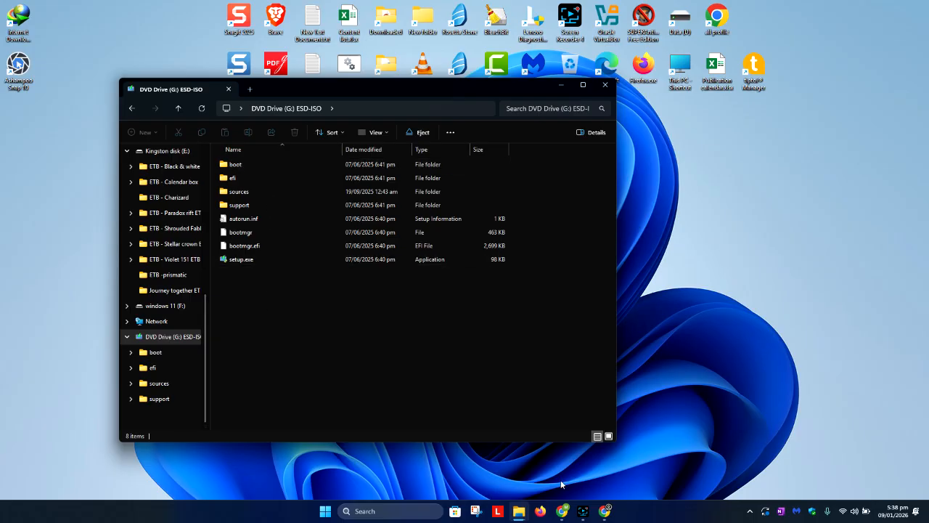
{"action": "left_click", "coordinate": [583, 511]}
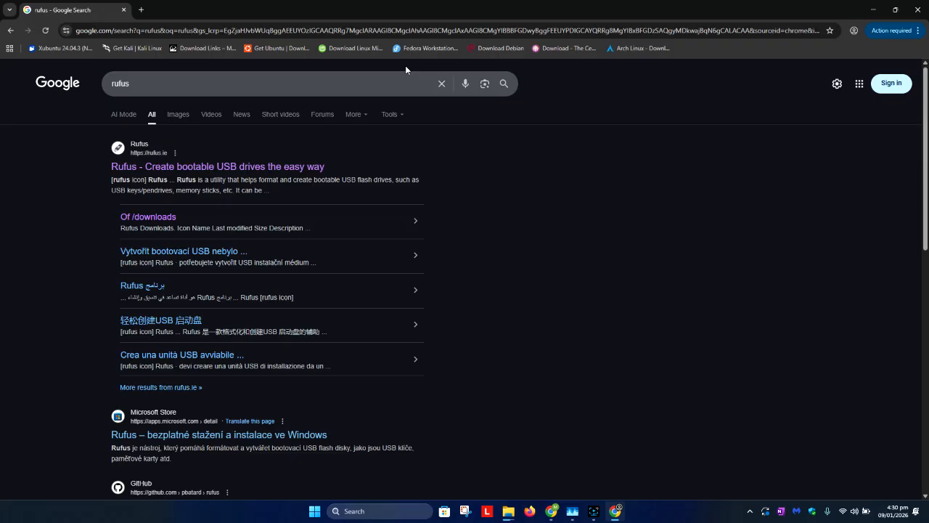
- Examine the available Rufus versions in the site's downloads directory, then return to the search results
{"action": "left_click", "coordinate": [144, 218]}
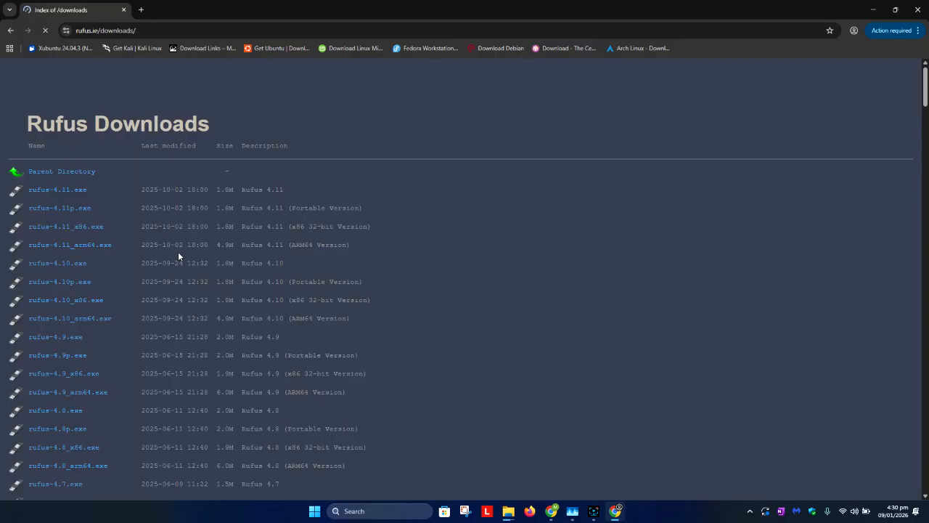
{"action": "key", "text": "alt+Left"}
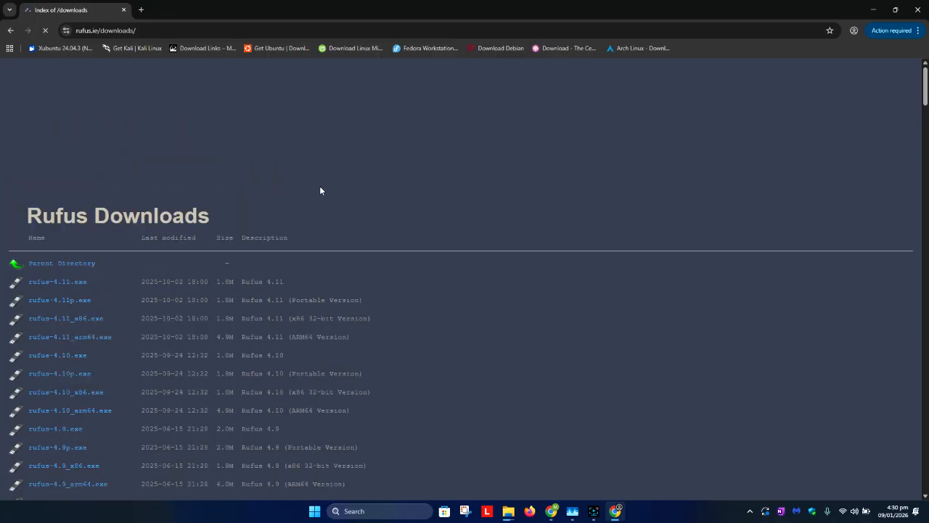
{"action": "scroll", "coordinate": [320, 185], "scroll_direction": "down", "scroll_amount": 1}
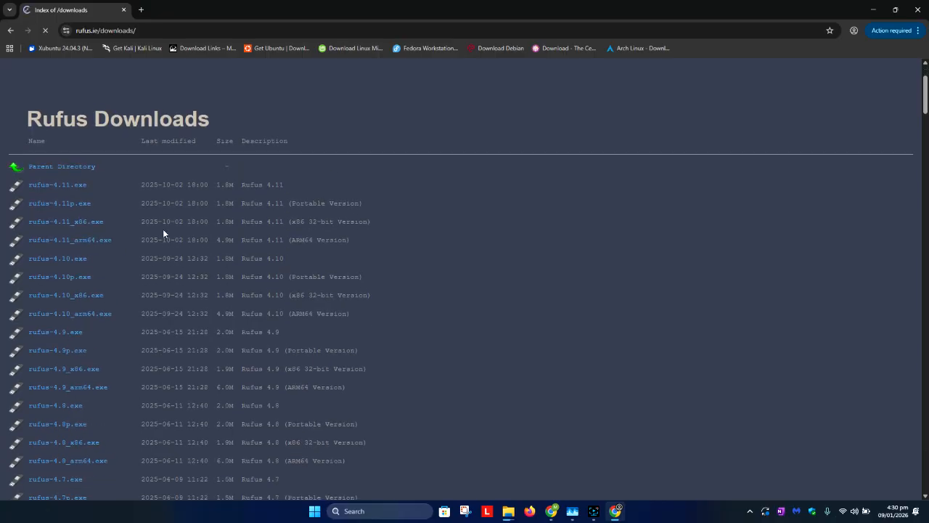
{"action": "scroll", "coordinate": [163, 231], "scroll_direction": "down", "scroll_amount": 2}
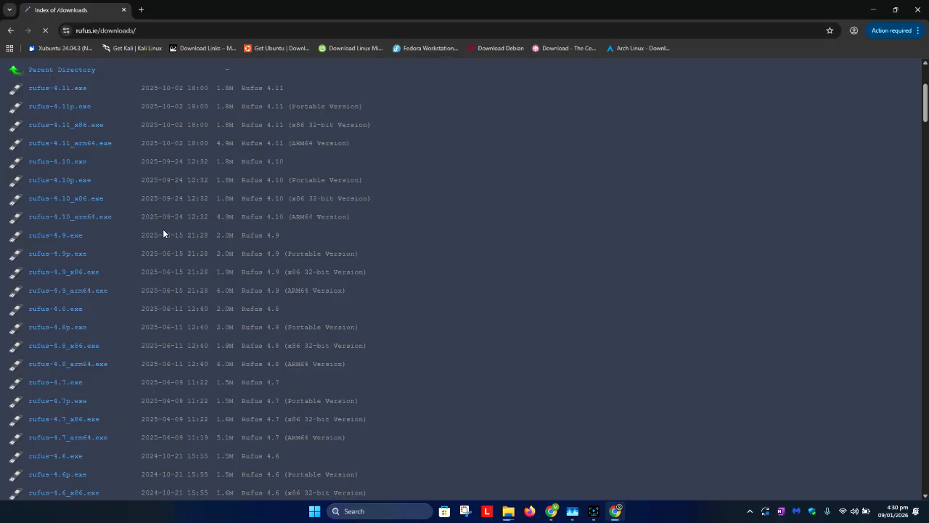
{"action": "scroll", "coordinate": [162, 231], "scroll_direction": "up", "scroll_amount": 1}
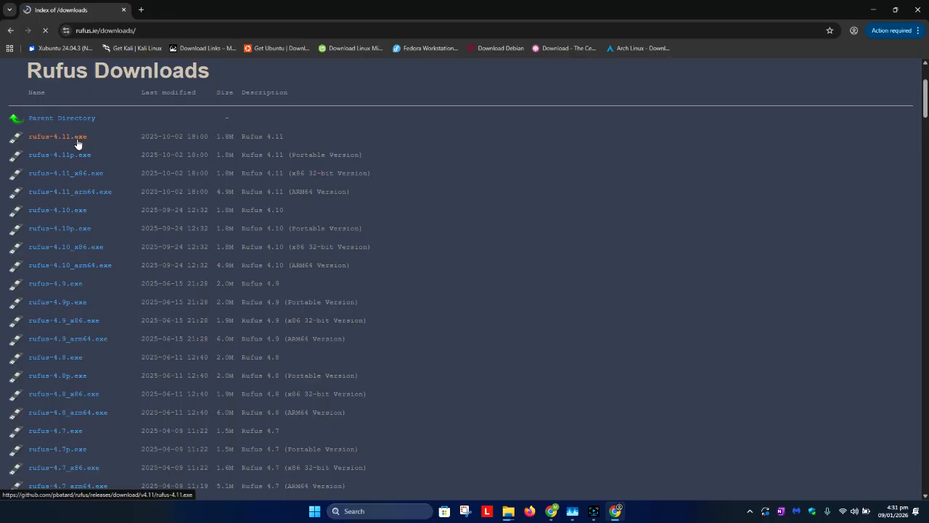
{"action": "scroll", "coordinate": [108, 167], "scroll_direction": "down", "scroll_amount": 5}
{"action": "scroll", "coordinate": [110, 171], "scroll_direction": "down", "scroll_amount": 2}
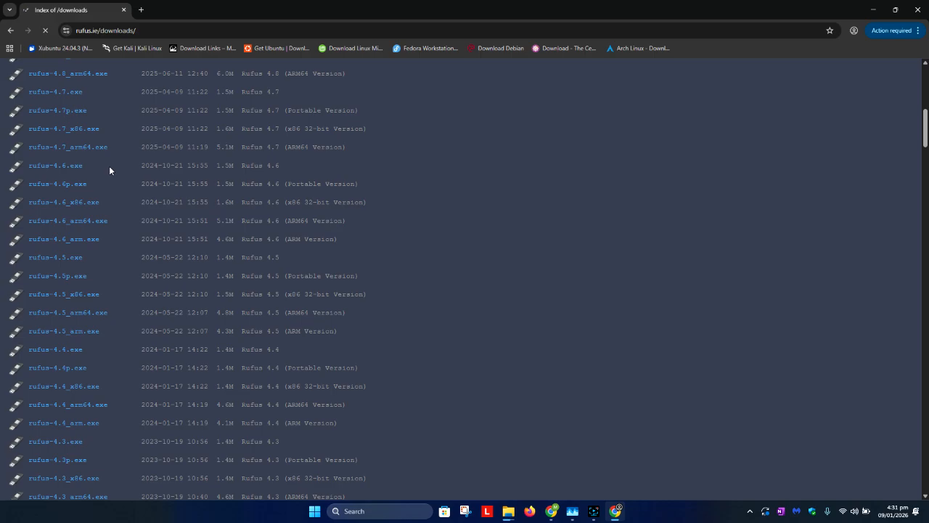
{"action": "scroll", "coordinate": [110, 167], "scroll_direction": "down", "scroll_amount": 12}
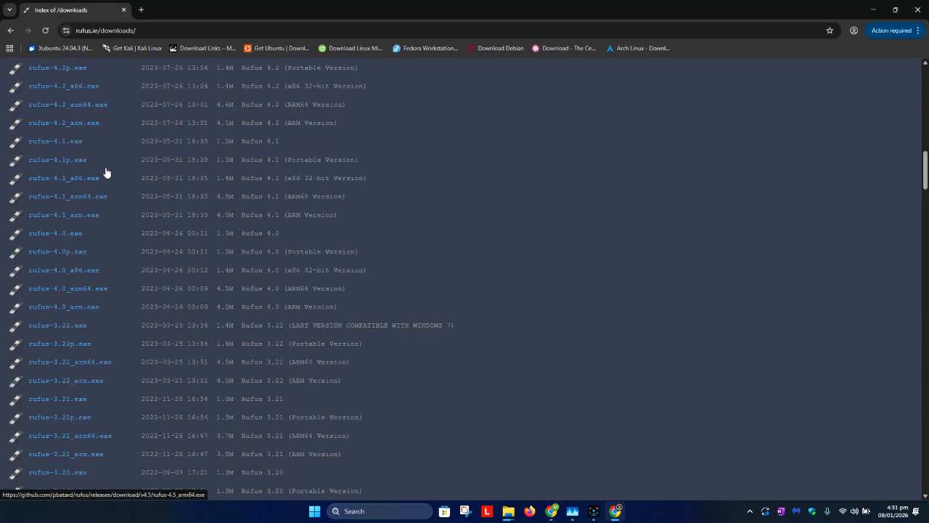
{"action": "scroll", "coordinate": [106, 172], "scroll_direction": "down", "scroll_amount": 9}
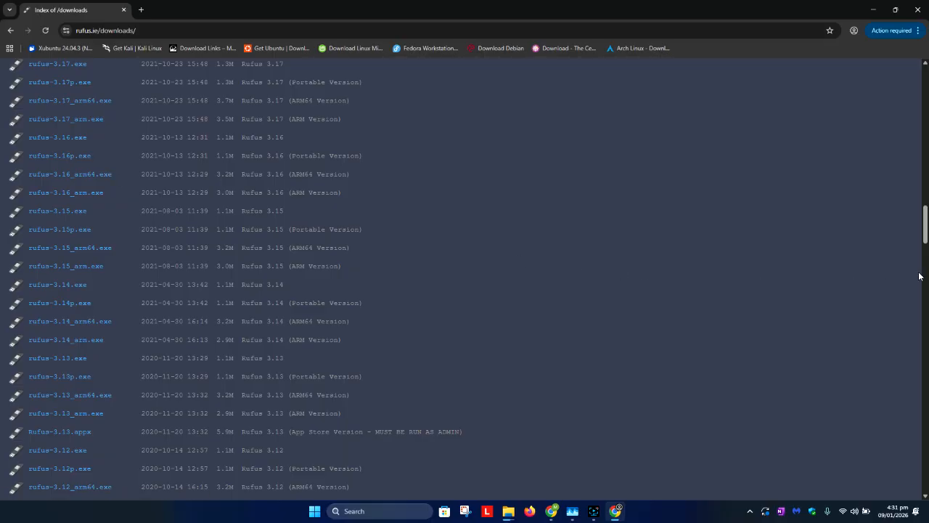
{"action": "scroll", "coordinate": [173, 305], "scroll_direction": "up", "scroll_amount": 20}
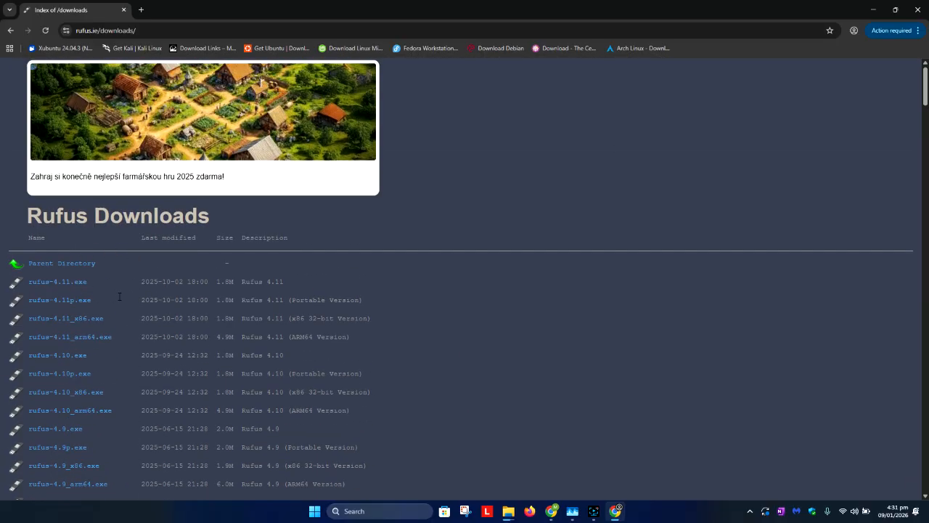
{"action": "left_click", "coordinate": [10, 30]}
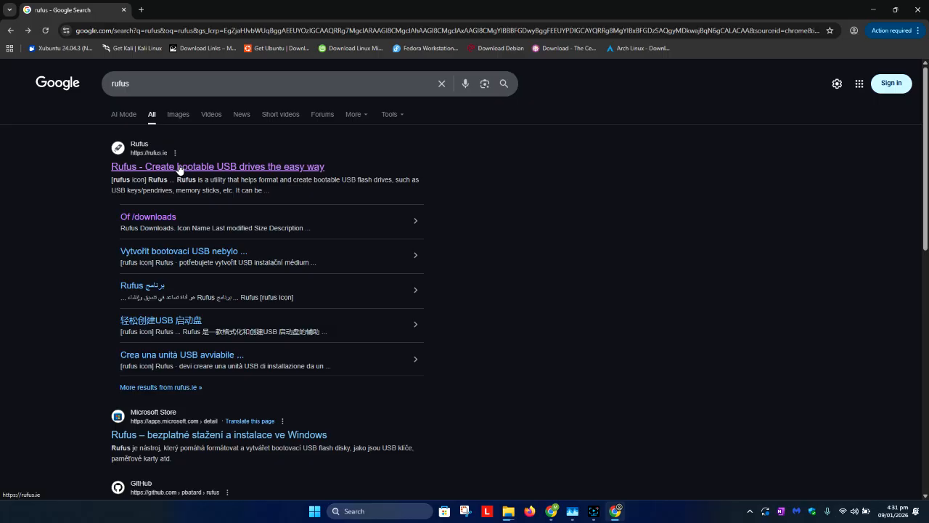
- Open the main Rufus site and download the standard Windows x64 release, rufus-4.11.exe
{"action": "left_click", "coordinate": [182, 167]}
{"action": "scroll", "coordinate": [155, 174], "scroll_direction": "down", "scroll_amount": 10}
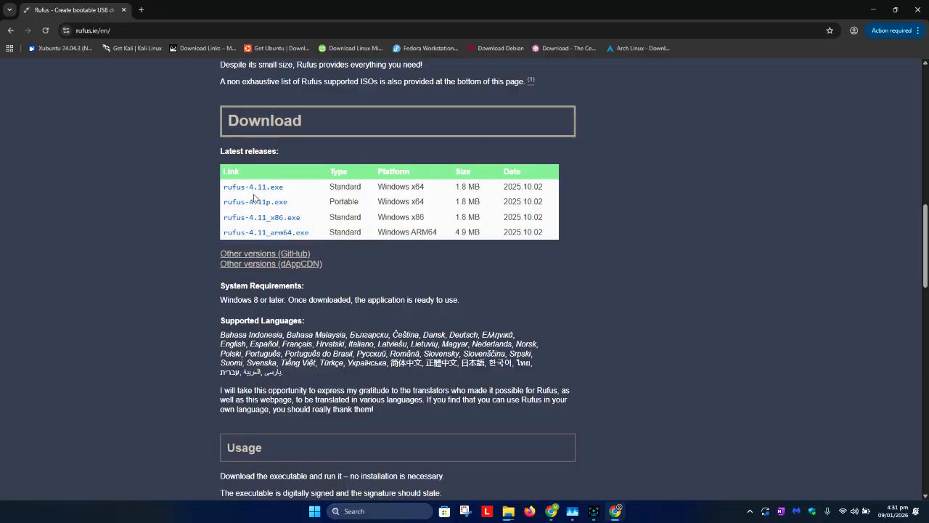
{"action": "left_click_drag", "start_coordinate": [424, 188], "coordinate": [299, 188]}
{"action": "left_click", "coordinate": [349, 198]}
{"action": "left_click_drag", "start_coordinate": [361, 205], "coordinate": [330, 203]}
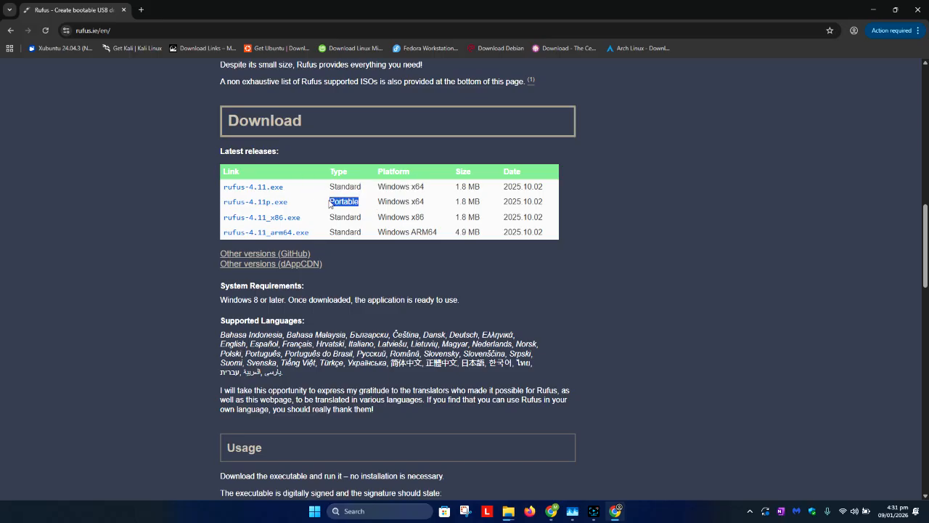
{"action": "left_click", "coordinate": [280, 204]}
{"action": "left_click", "coordinate": [277, 192]}
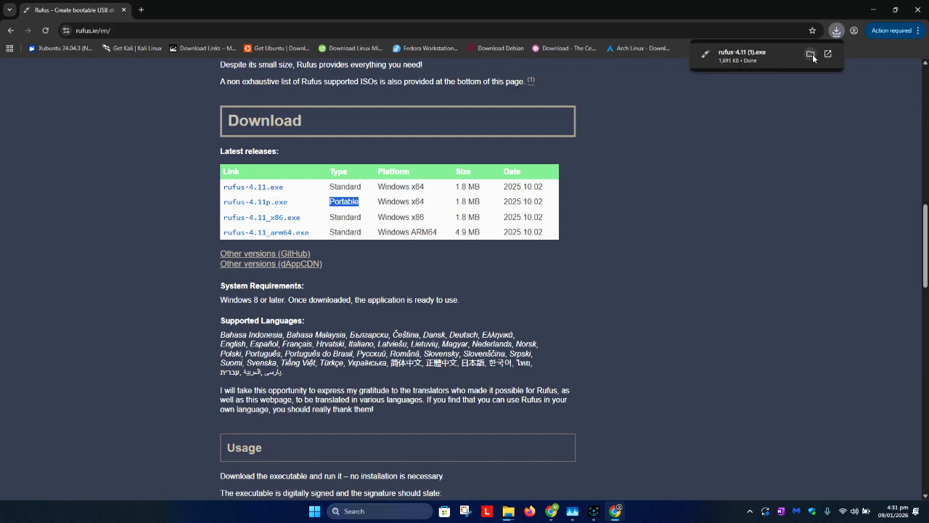
- Show the downloaded Rufus executable in its folder, then minimize the open windows to reach the desktop
{"action": "left_click", "coordinate": [811, 54]}
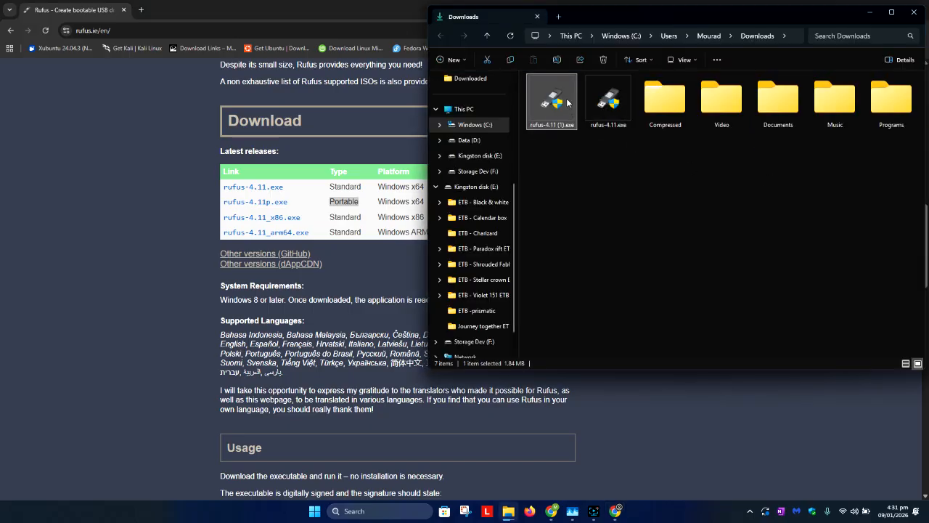
{"action": "double_click", "coordinate": [568, 102]}
{"action": "left_click", "coordinate": [868, 4]}
{"action": "left_click", "coordinate": [868, 13]}
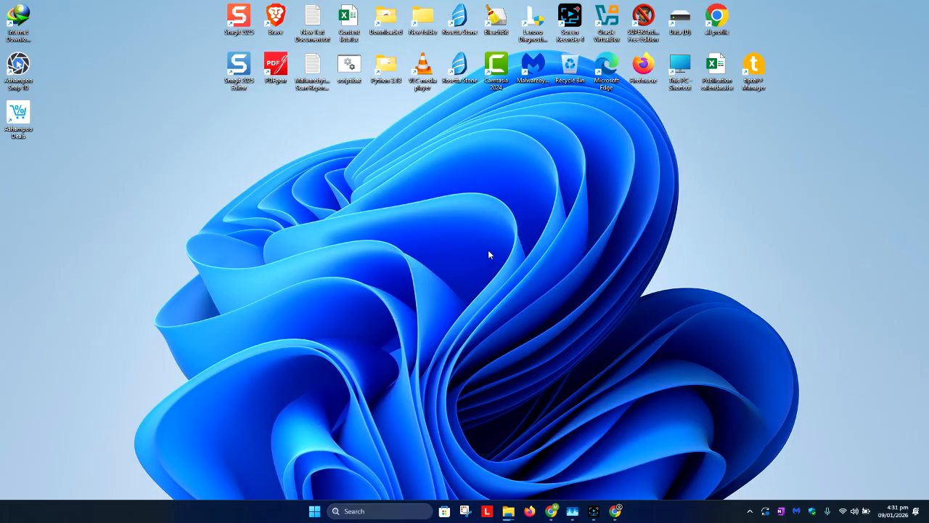
- Bring back the Downloads folder and run rufus-4.11 (1).exe
{"action": "left_click", "coordinate": [749, 513]}
{"action": "left_click", "coordinate": [692, 513]}
{"action": "left_click", "coordinate": [509, 510]}
{"action": "left_click", "coordinate": [663, 462]}
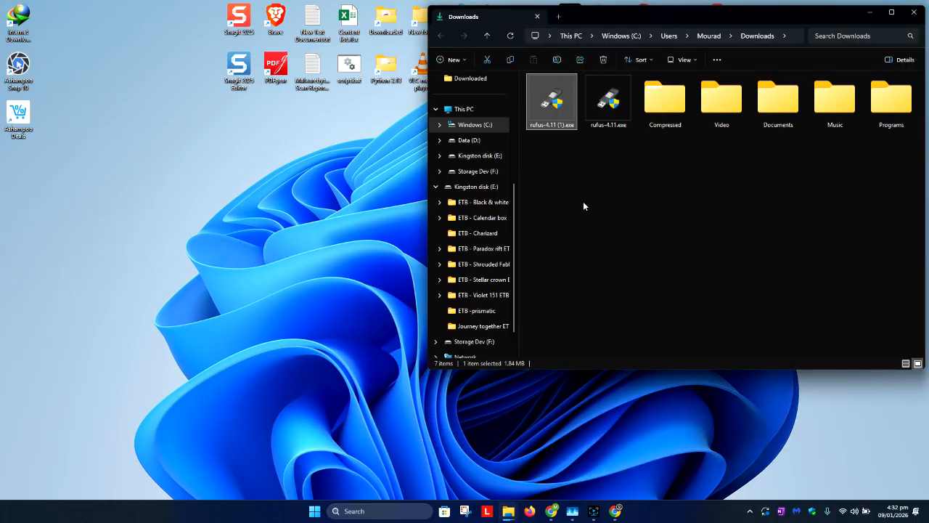
{"action": "double_click", "coordinate": [552, 102]}
{"action": "right_click", "coordinate": [560, 104]}
{"action": "left_click", "coordinate": [488, 102]}
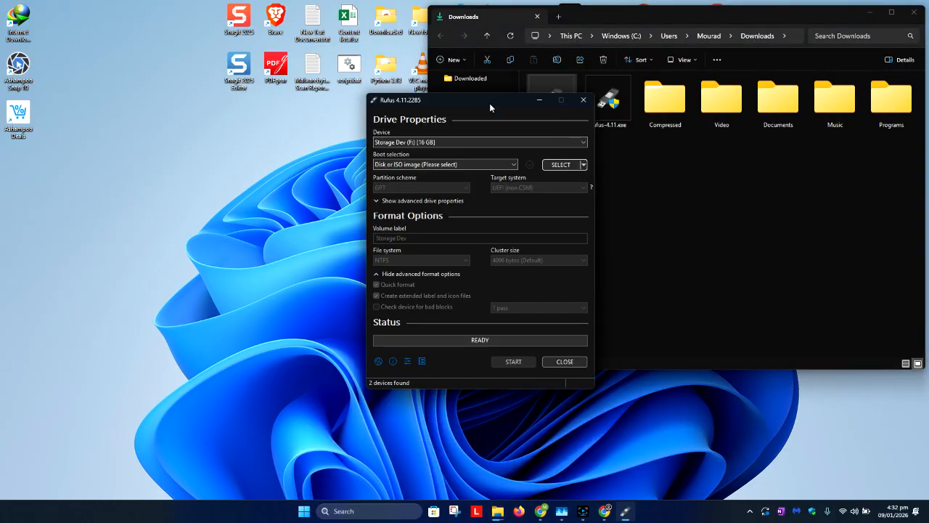
{"action": "left_click", "coordinate": [870, 12]}
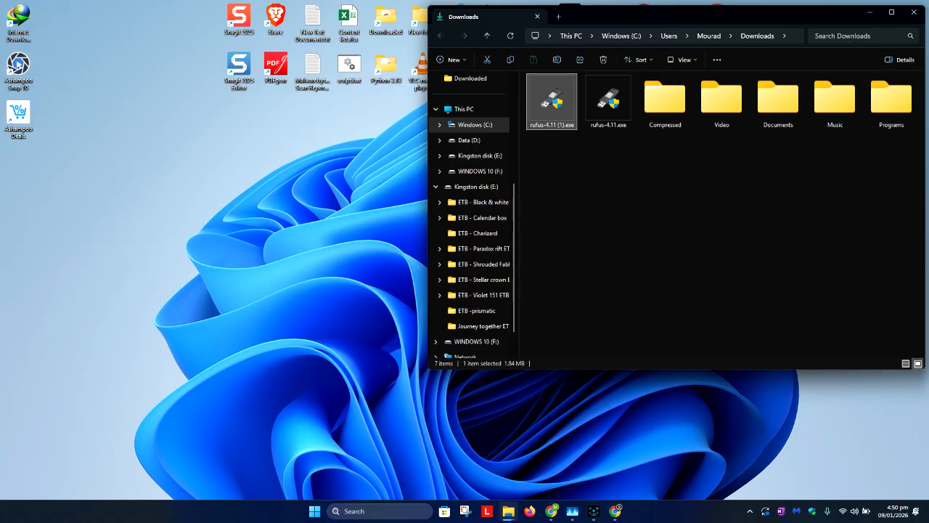
{"action": "left_click", "coordinate": [873, 13]}
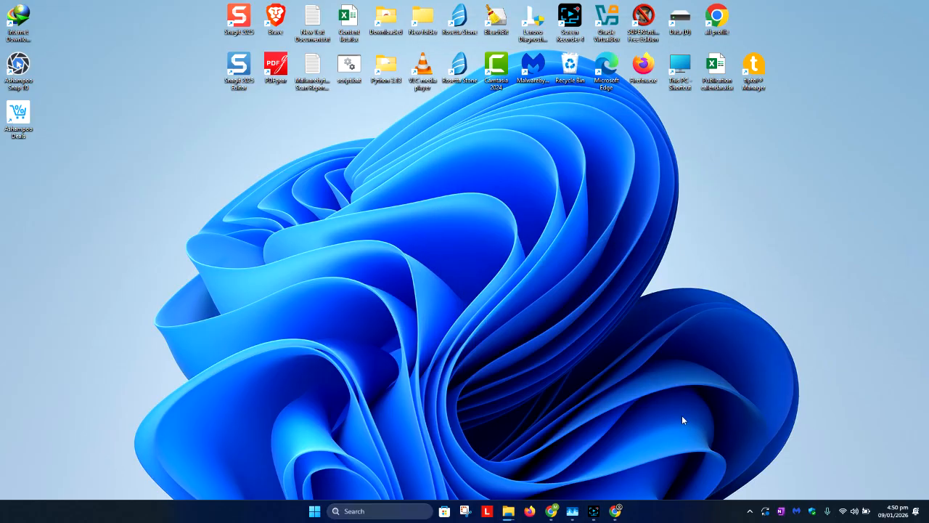
{"action": "left_click", "coordinate": [510, 512]}
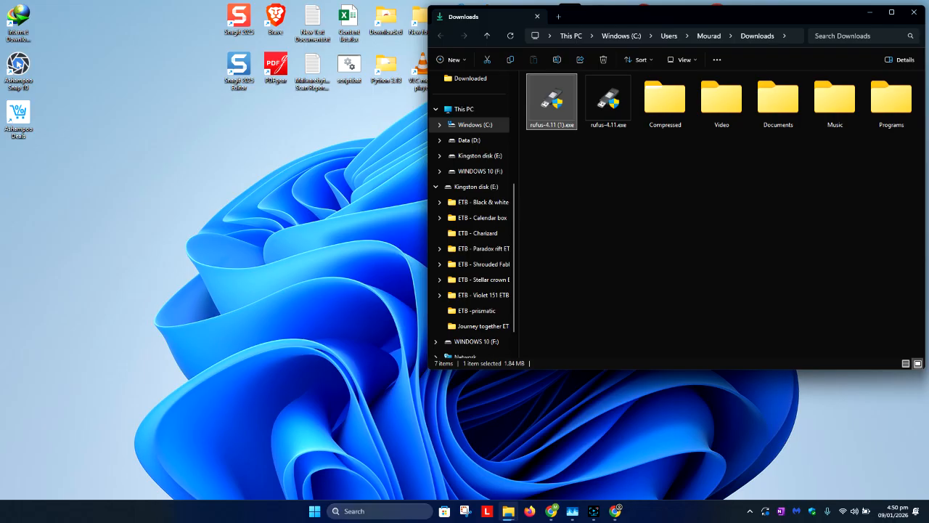
{"action": "left_click", "coordinate": [869, 12]}
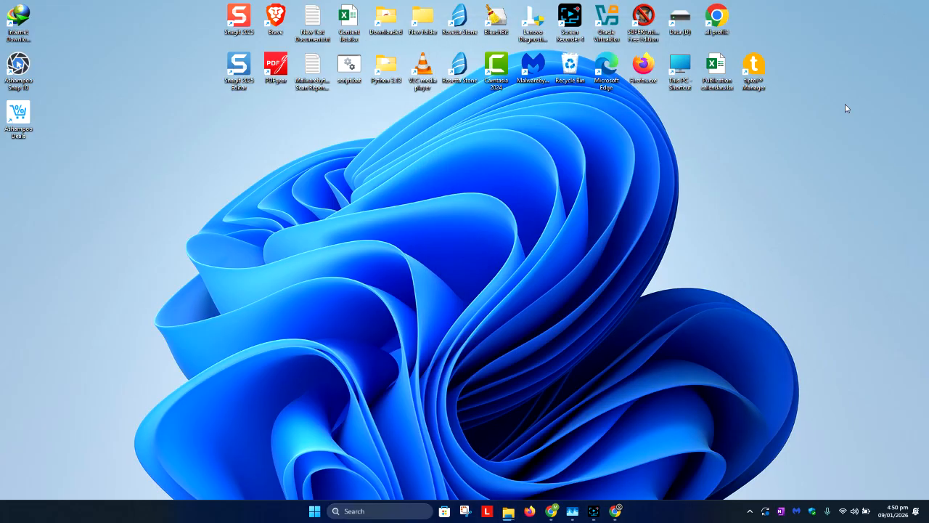
- Locate Windows11.iso in the OS folder on drive D:, check the folder's full path, and minimize the window
{"action": "mouse_move", "coordinate": [511, 514]}
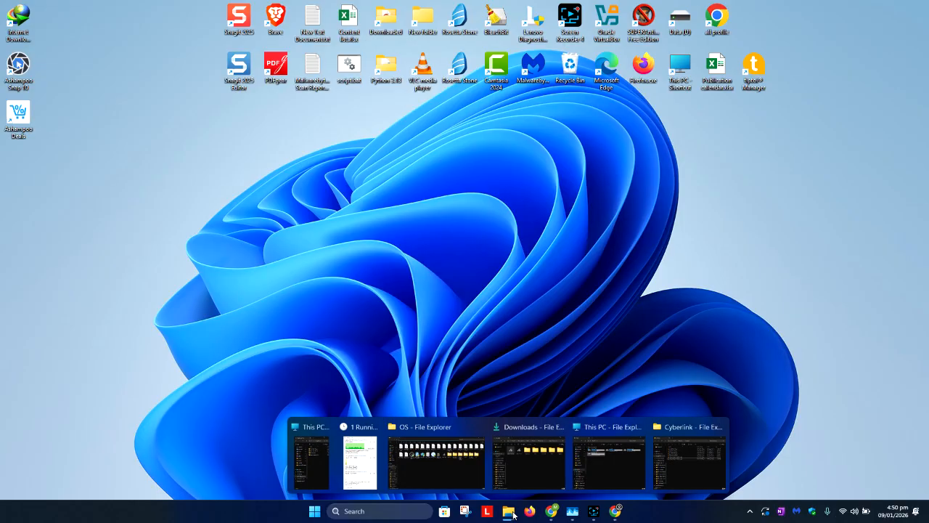
{"action": "left_click", "coordinate": [464, 468]}
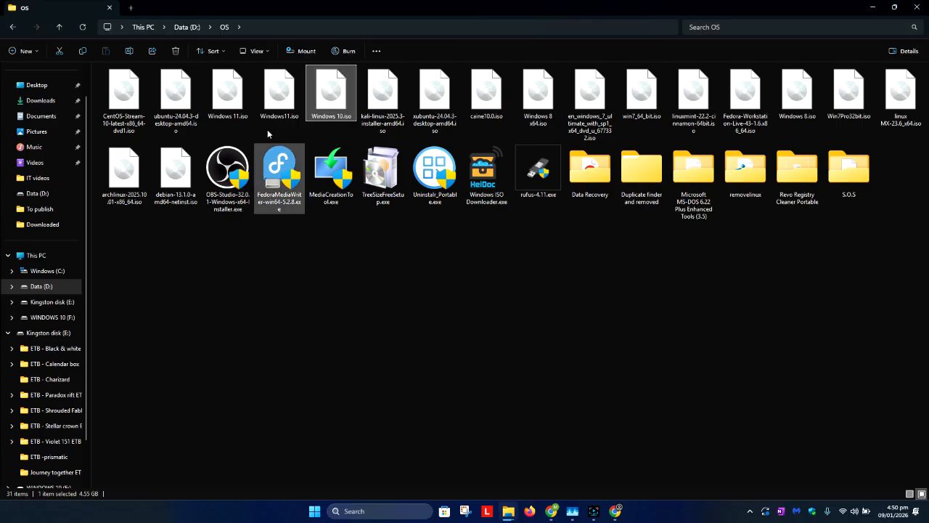
{"action": "left_click", "coordinate": [270, 109]}
{"action": "left_click", "coordinate": [283, 27]}
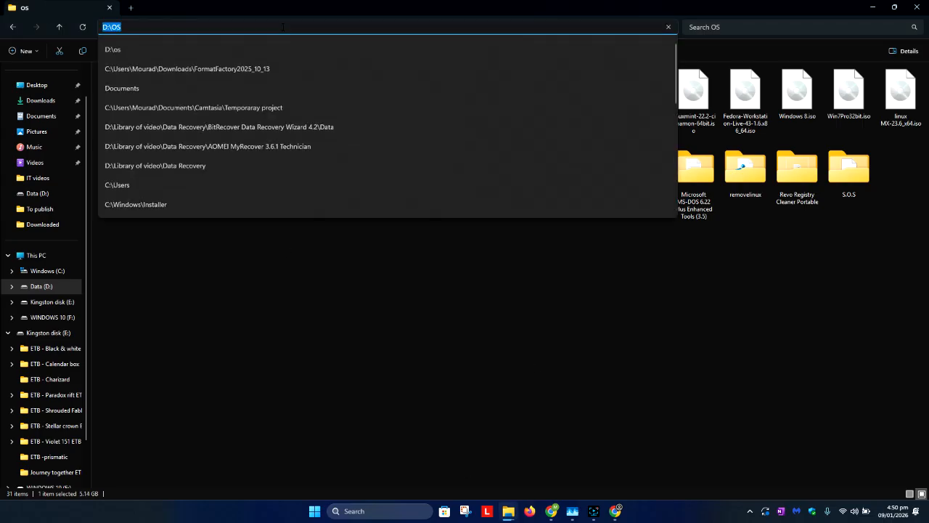
{"action": "left_click", "coordinate": [873, 7]}
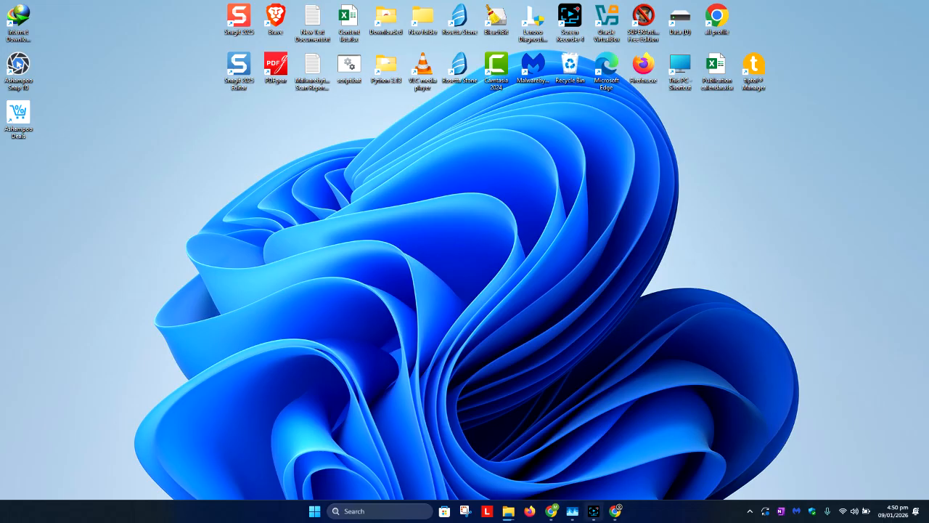
{"action": "left_click", "coordinate": [594, 512]}
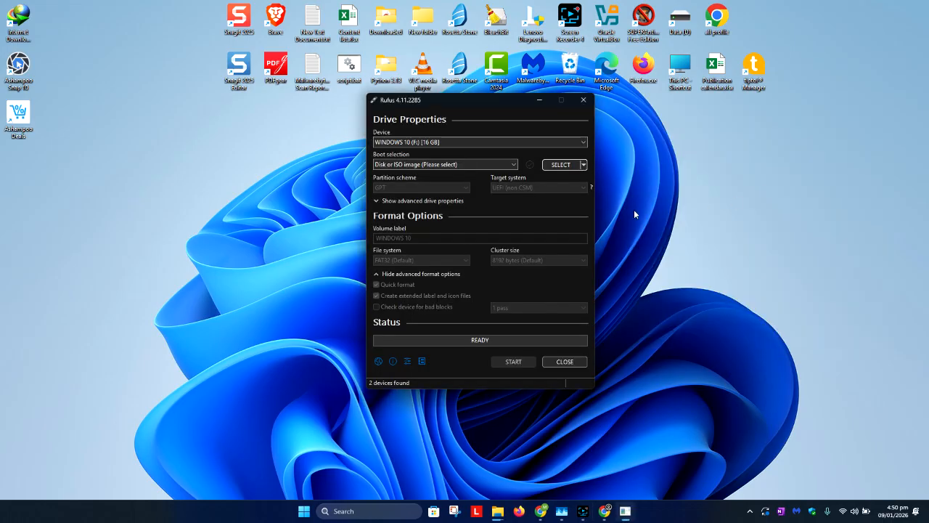
- Review the available target devices in Rufus and check the WINDOWS 10 (F:) flash drive's capacity in This PC
{"action": "left_click", "coordinate": [446, 142]}
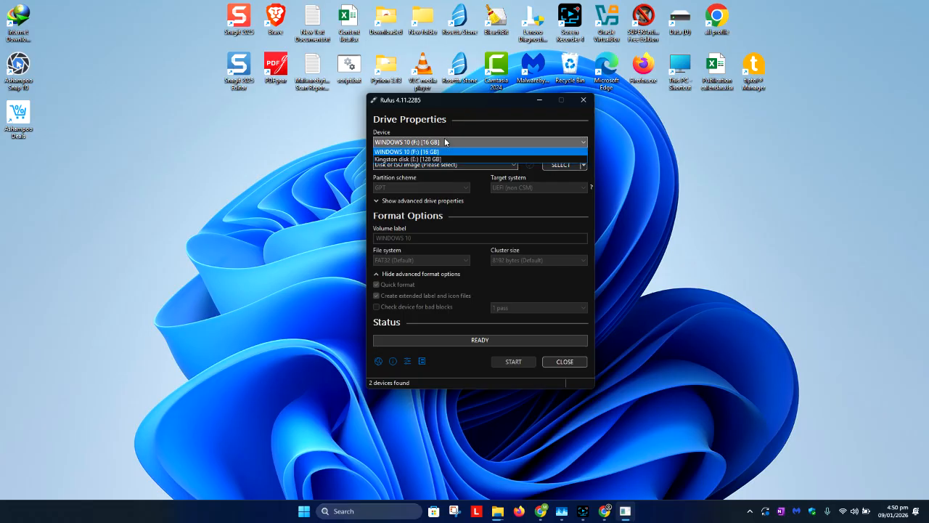
{"action": "left_click", "coordinate": [445, 141]}
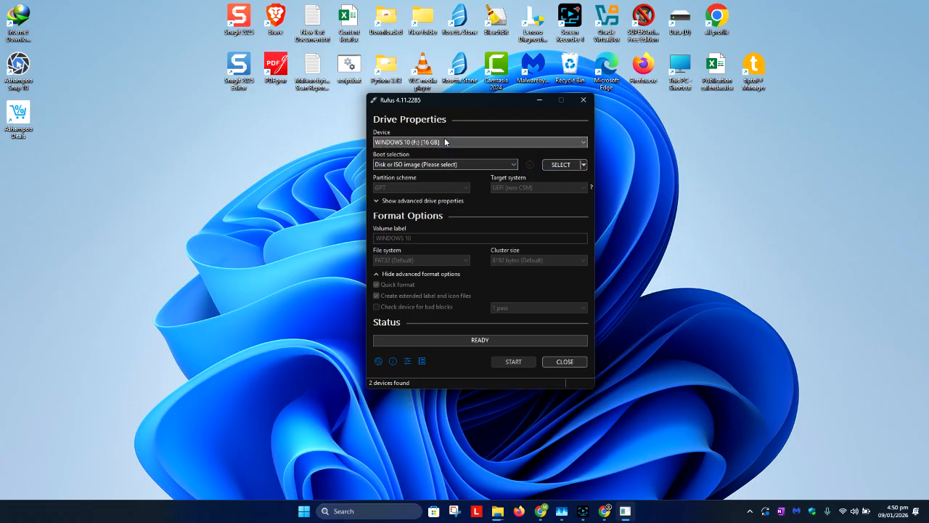
{"action": "left_click", "coordinate": [256, 256]}
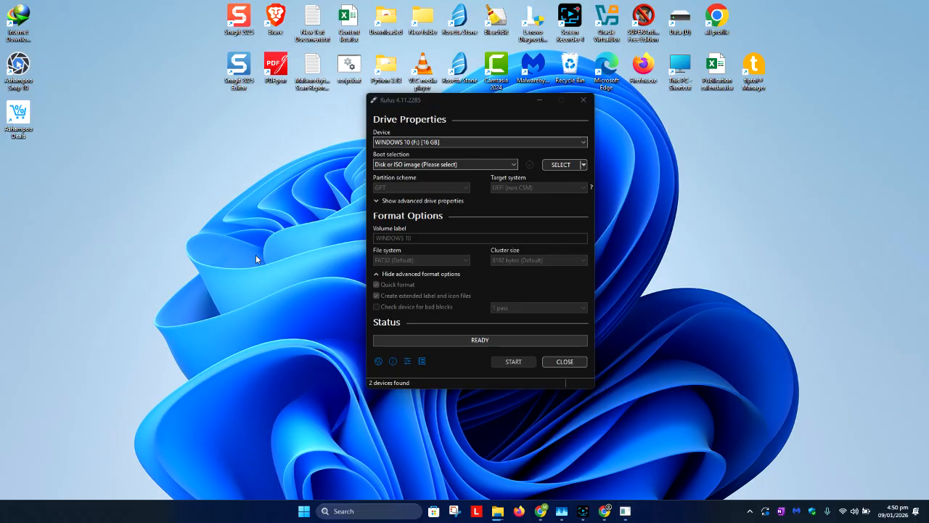
{"action": "key", "text": "super+e"}
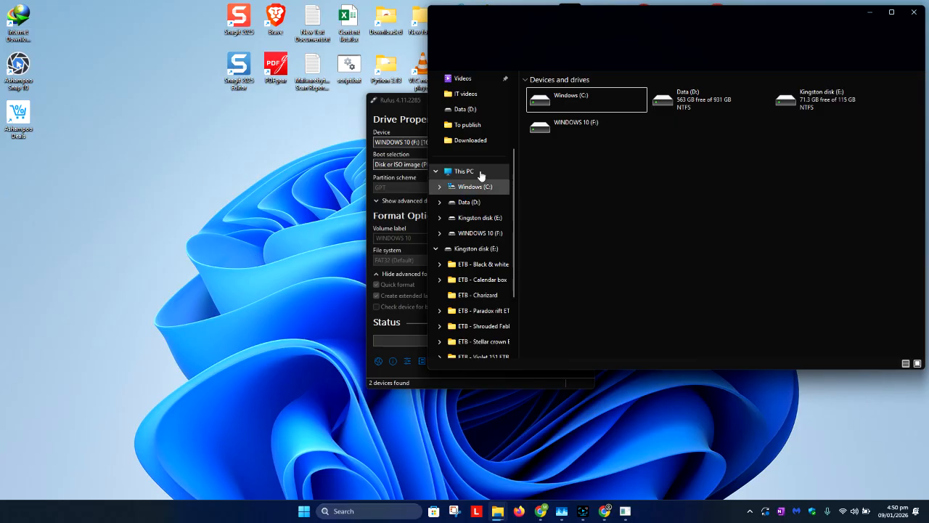
{"action": "left_click", "coordinate": [610, 130]}
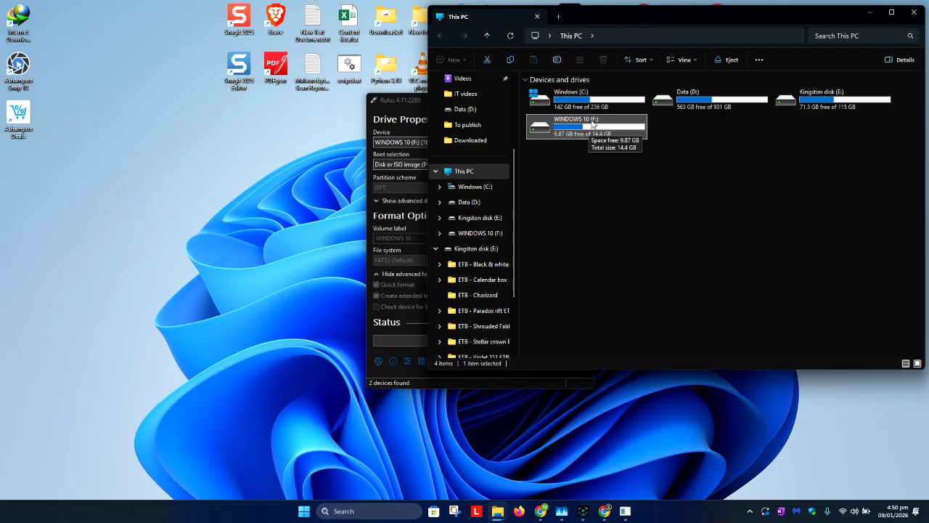
{"action": "left_click", "coordinate": [908, 16]}
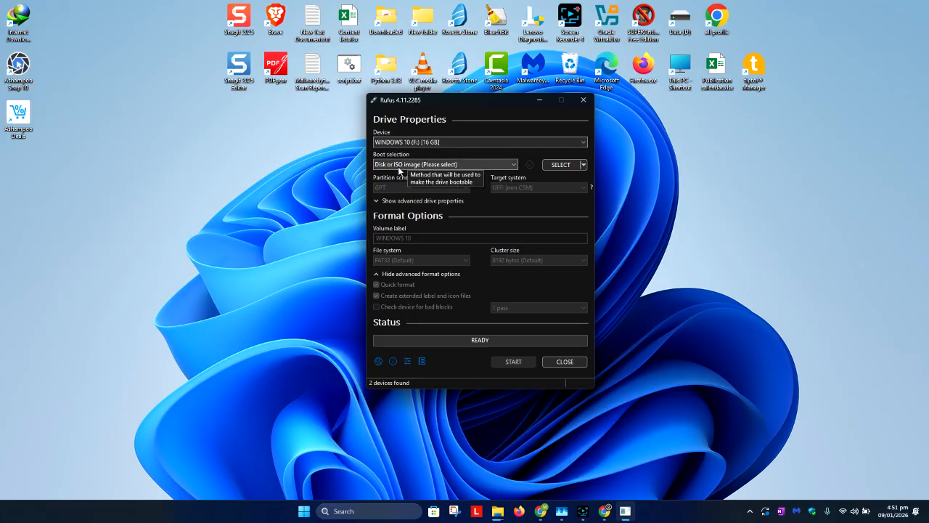
- Keep the boot selection as Disk or ISO image, open the image chooser, and turn off Wi-Fi
{"action": "left_click", "coordinate": [432, 165]}
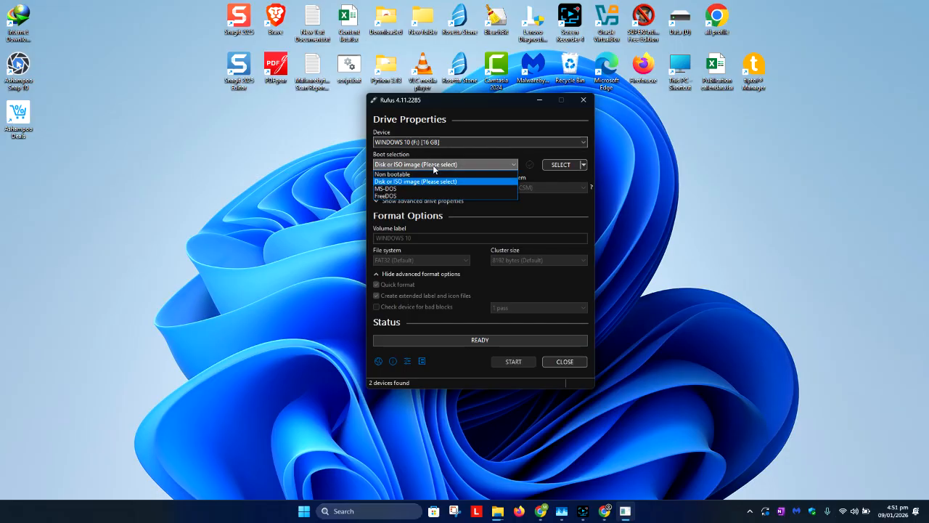
{"action": "left_click", "coordinate": [433, 165]}
{"action": "left_click", "coordinate": [571, 165]}
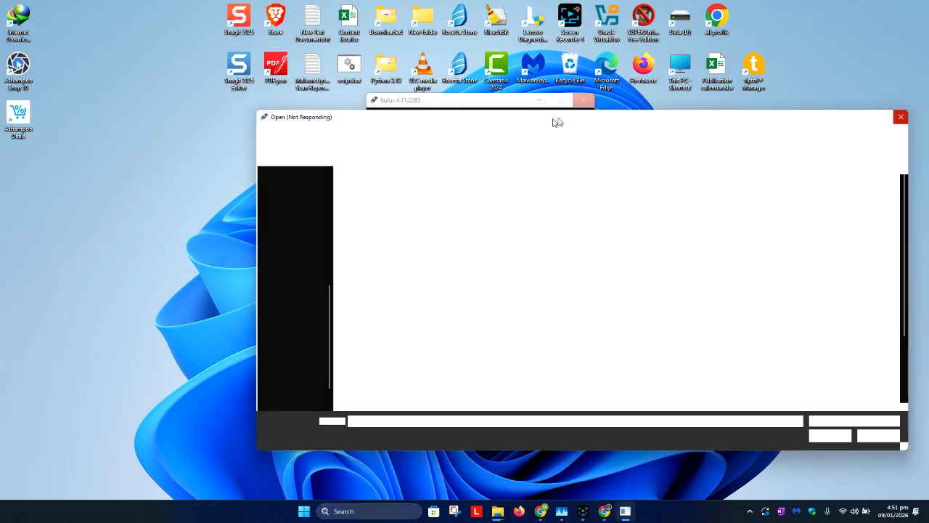
{"action": "left_click", "coordinate": [840, 512]}
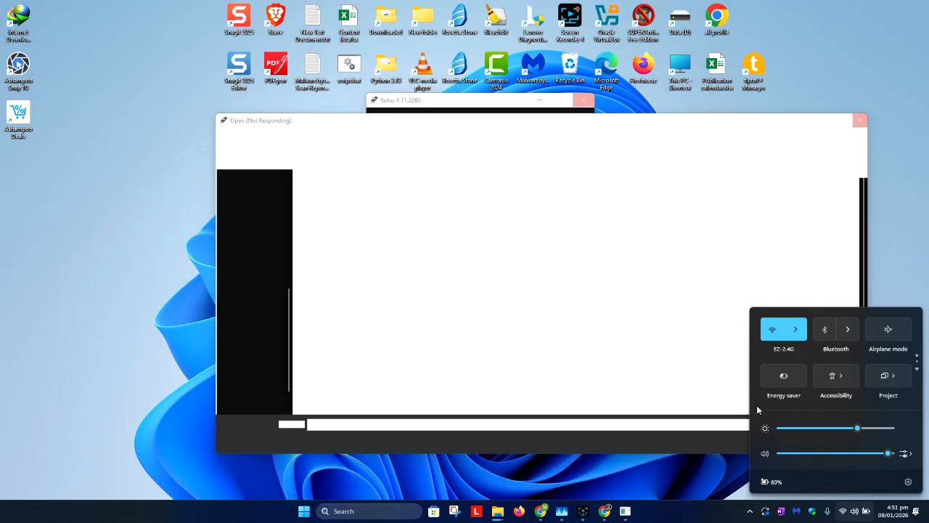
{"action": "left_click", "coordinate": [772, 328]}
{"action": "left_click", "coordinate": [658, 473]}
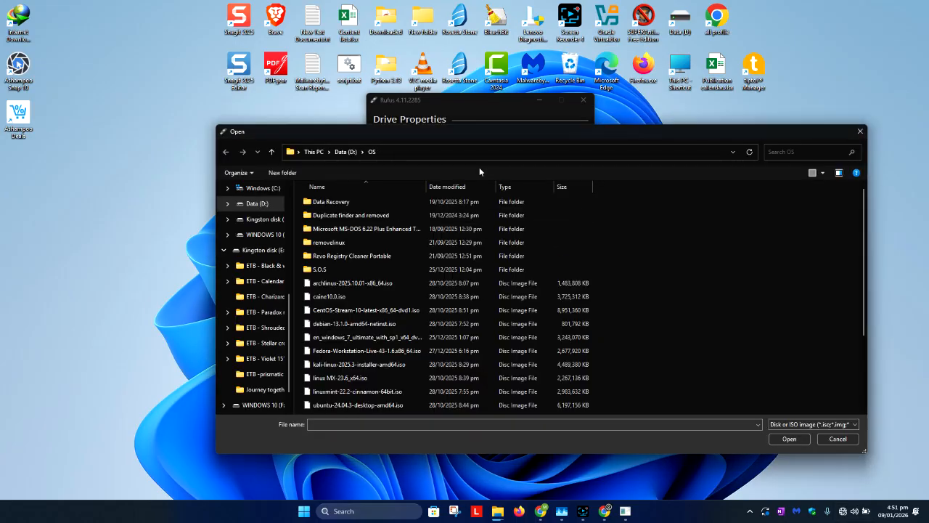
- Load Windows11.iso from the D:\OS folder as the boot image
{"action": "left_click", "coordinate": [456, 152]}
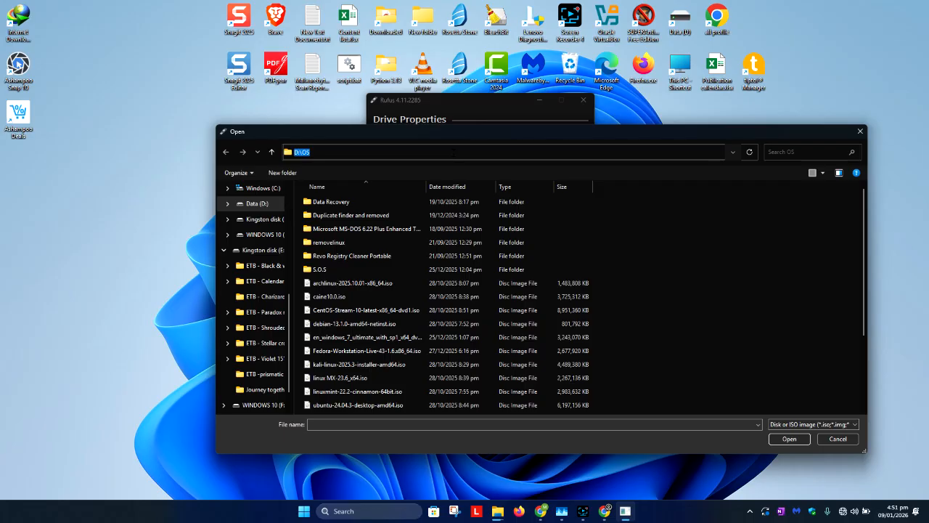
{"action": "left_click", "coordinate": [454, 152]}
{"action": "key", "text": "Return"}
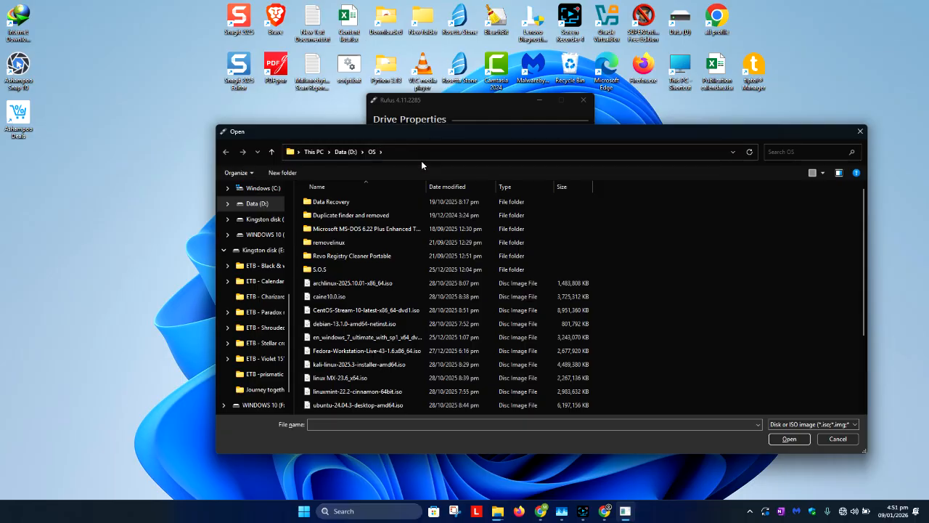
{"action": "scroll", "coordinate": [434, 305], "scroll_direction": "down", "scroll_amount": 3}
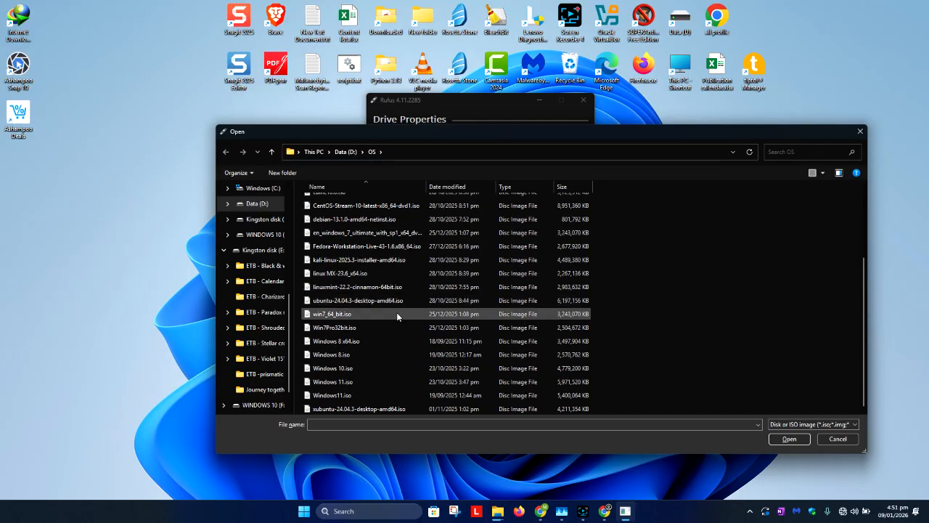
{"action": "left_click", "coordinate": [374, 396]}
{"action": "left_click", "coordinate": [797, 441]}
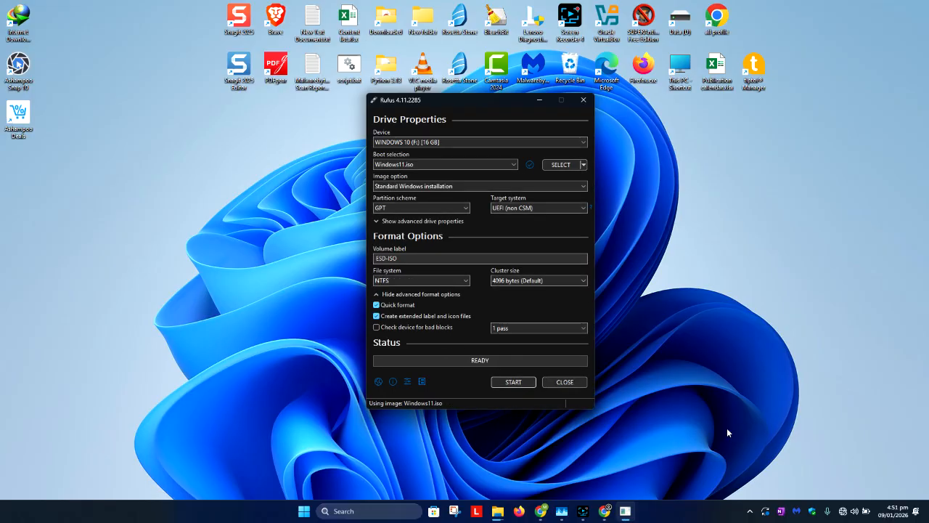
- Review the image option, partition scheme and target system, and set the volume label to Windows 11
{"action": "mouse_move", "coordinate": [445, 188]}
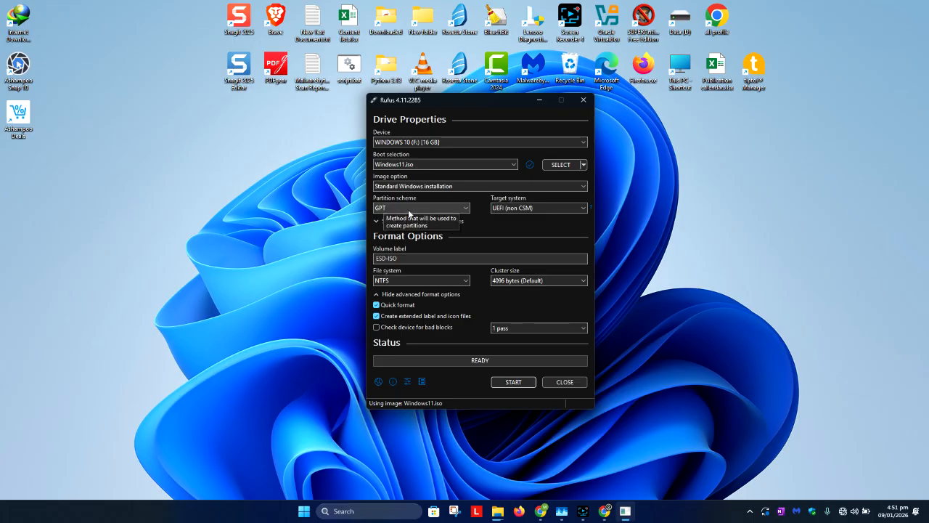
{"action": "mouse_move", "coordinate": [519, 213]}
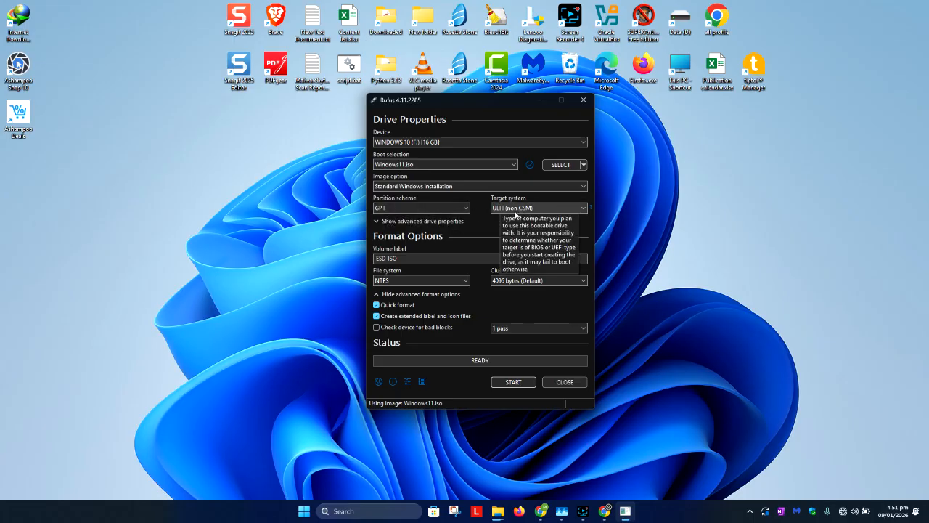
{"action": "left_click_drag", "start_coordinate": [425, 259], "coordinate": [333, 256]}
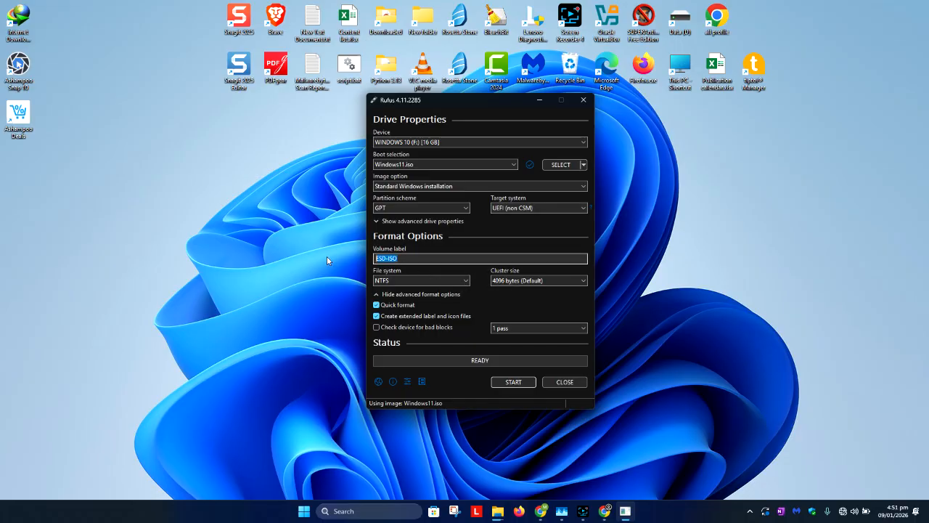
{"action": "type", "text": "Windows 11"}
- Start creating the USB drive with all Windows customizations kept and a new local account username, accepting the revoked-bootloader and data-erasure warnings
{"action": "left_click", "coordinate": [510, 382]}
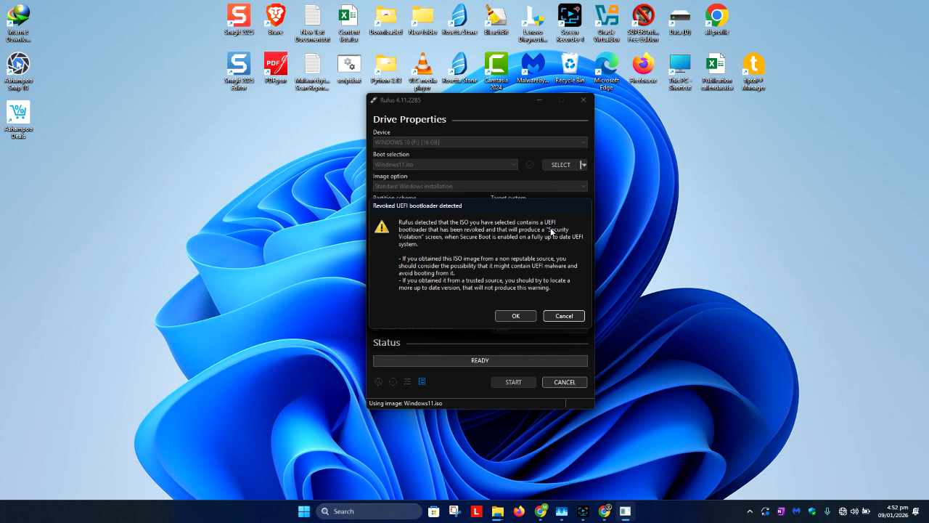
{"action": "left_click", "coordinate": [512, 316]}
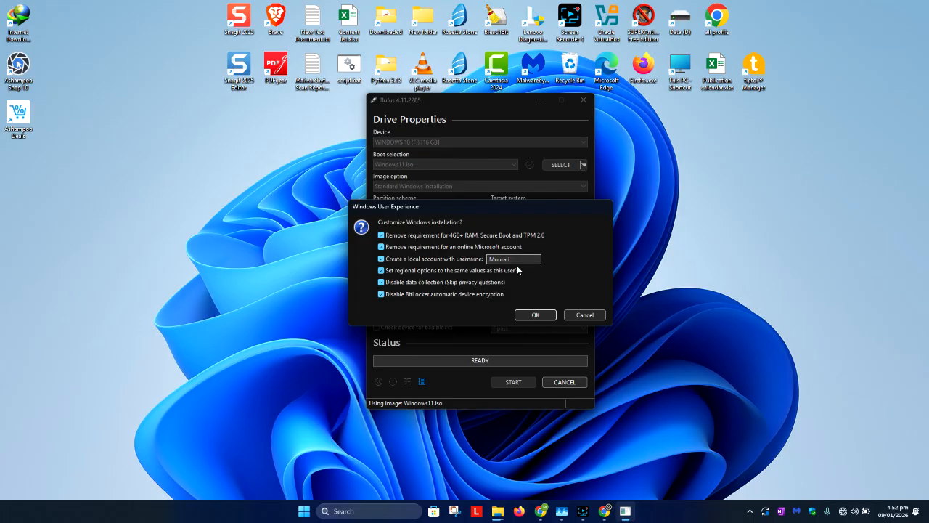
{"action": "left_click_drag", "start_coordinate": [517, 260], "coordinate": [484, 260]}
{"action": "type", "text": "Martin"}
{"action": "left_click", "coordinate": [528, 313]}
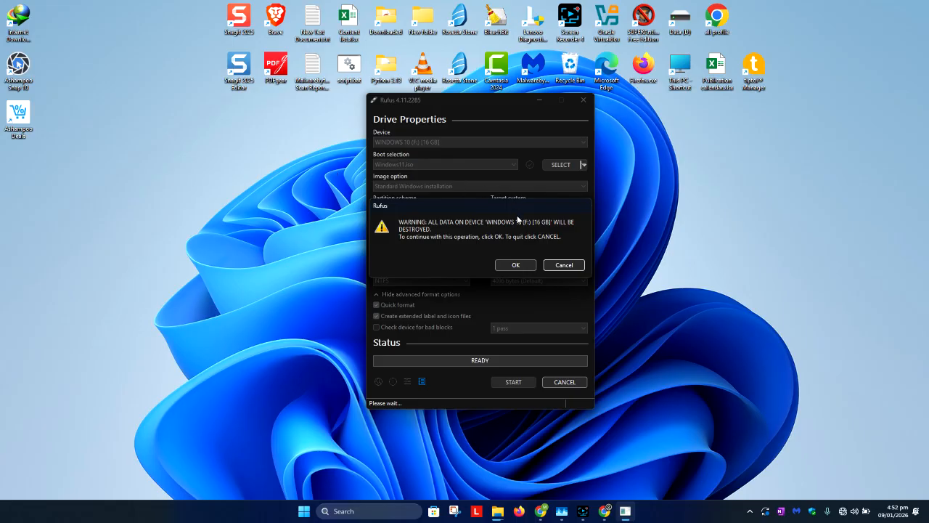
{"action": "left_click", "coordinate": [517, 265]}
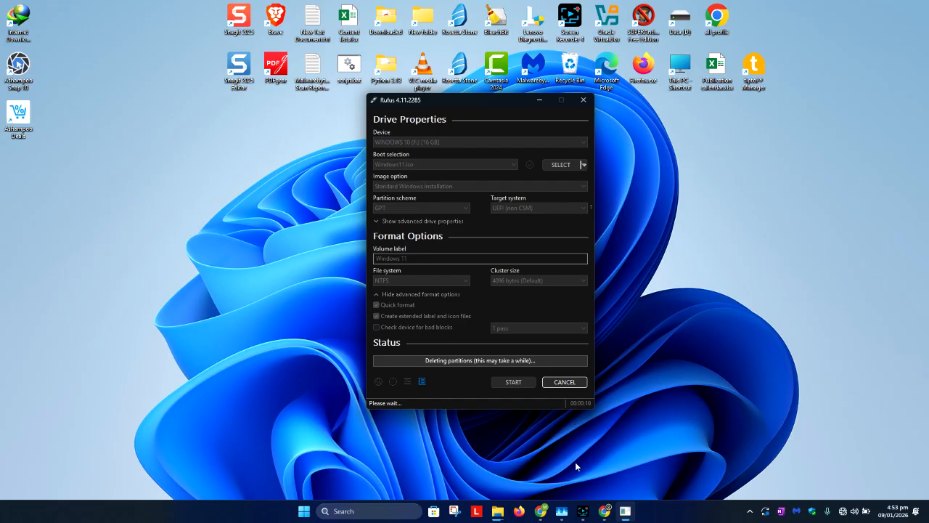
{"action": "left_click", "coordinate": [583, 511]}
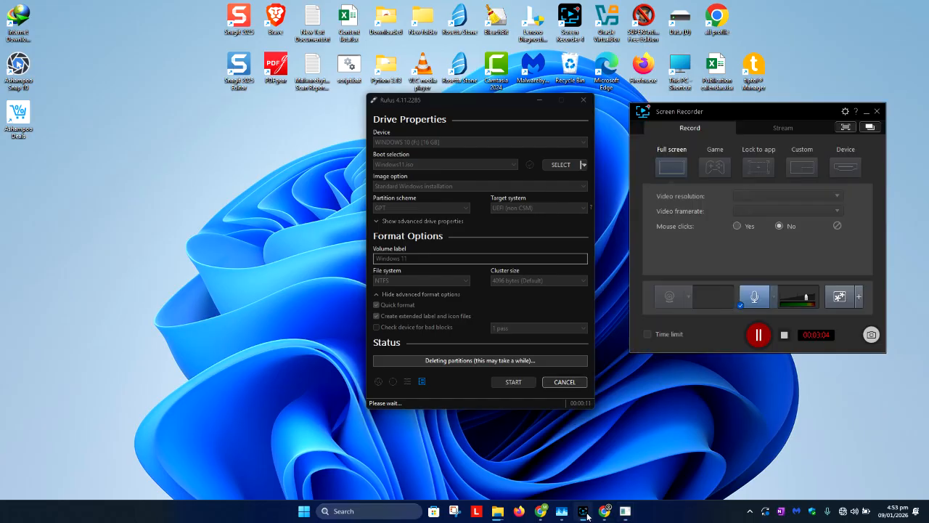
{"action": "left_click", "coordinate": [766, 335]}
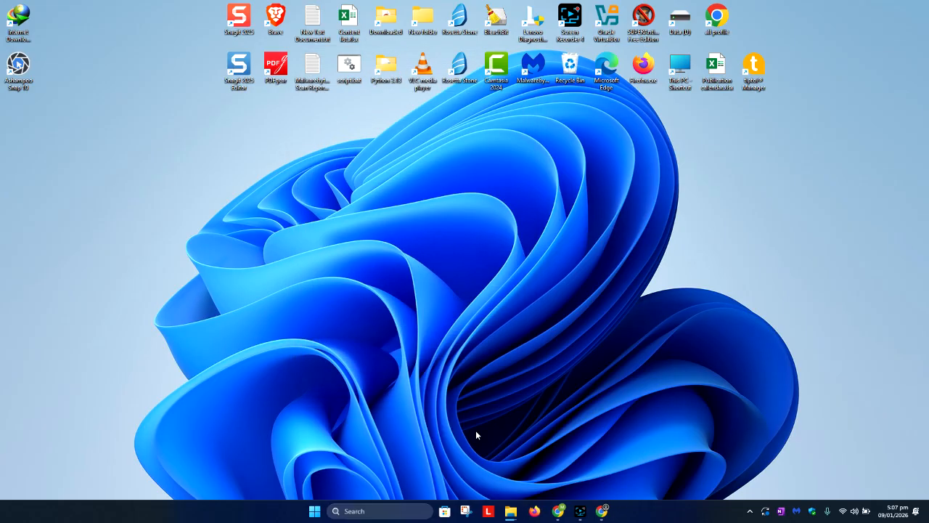
- Open the windows 11 (F:) drive from This PC and examine the installation files on it
{"action": "key", "text": "super+e"}
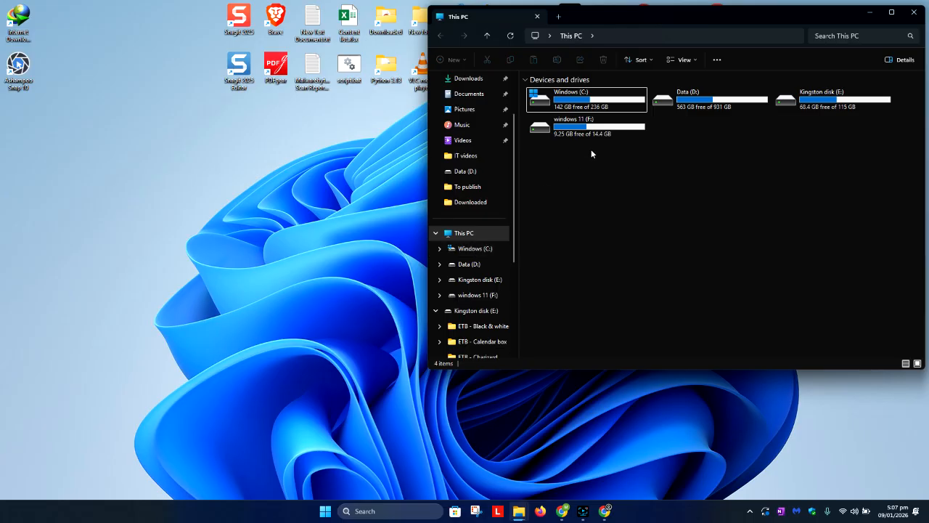
{"action": "double_click", "coordinate": [598, 133]}
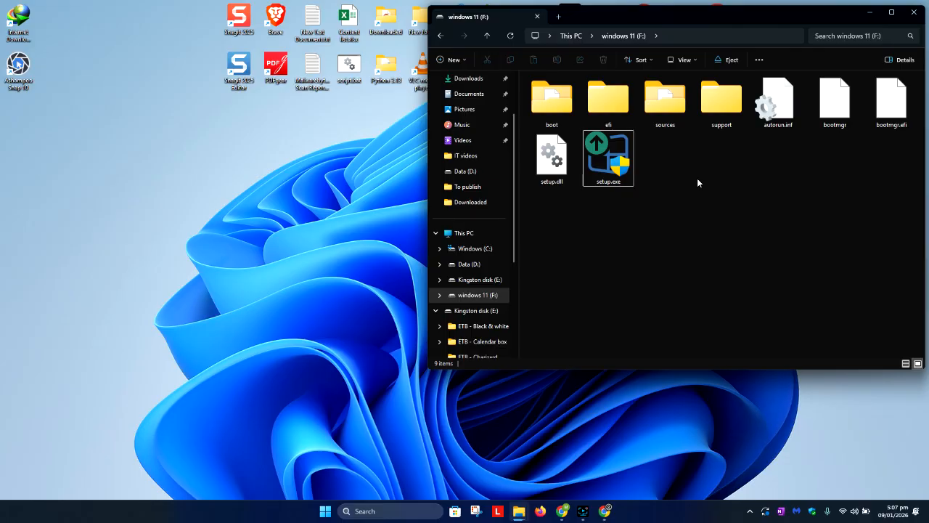
{"action": "left_click", "coordinate": [583, 511]}
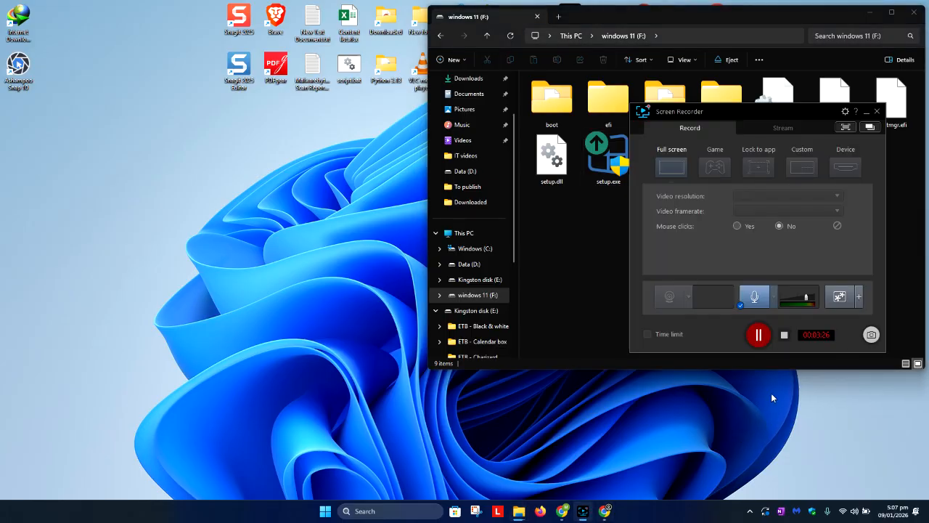